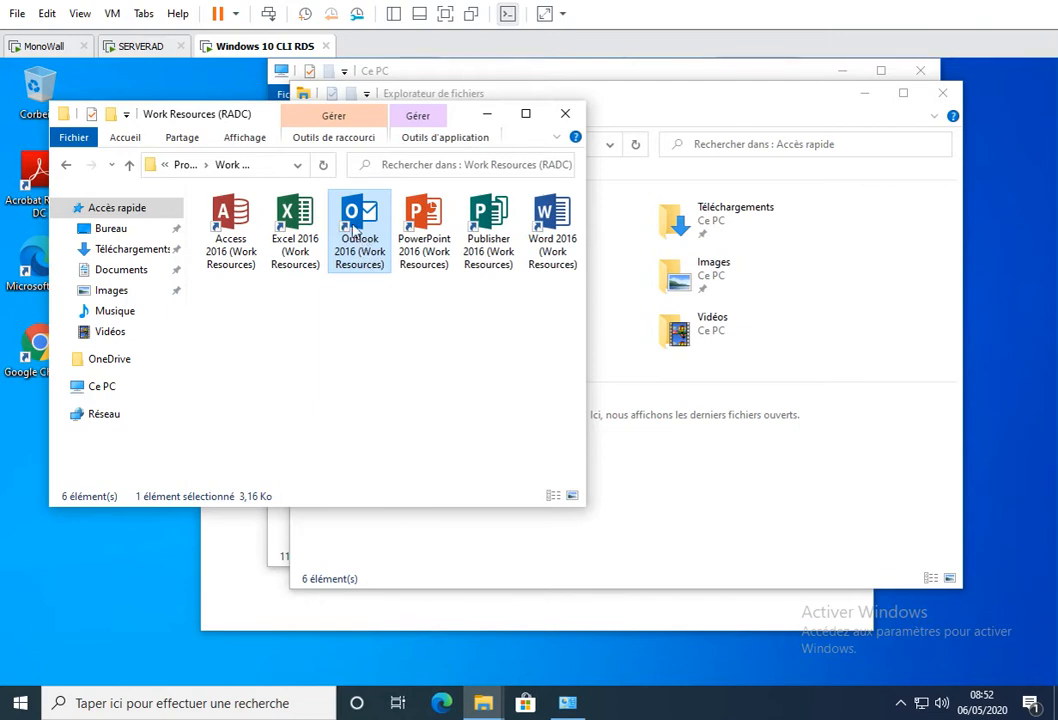
- Open the properties of the Word 2016 (Work Resources) shortcut
click(245, 225)
click(430, 213)
click(550, 228)
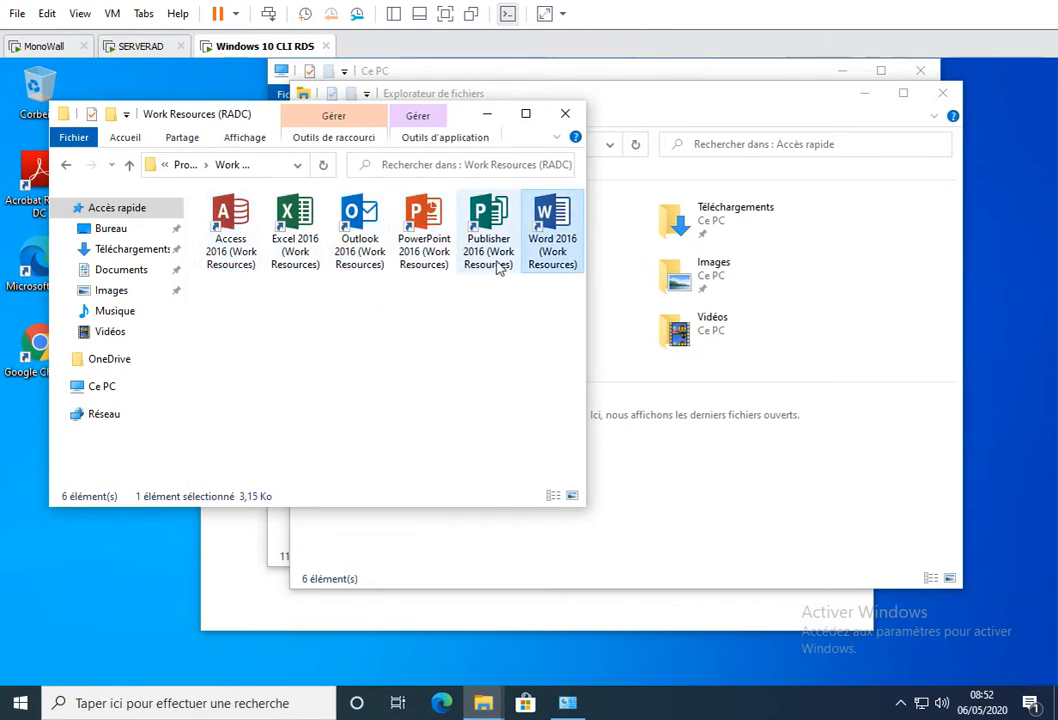
right_click(552, 222)
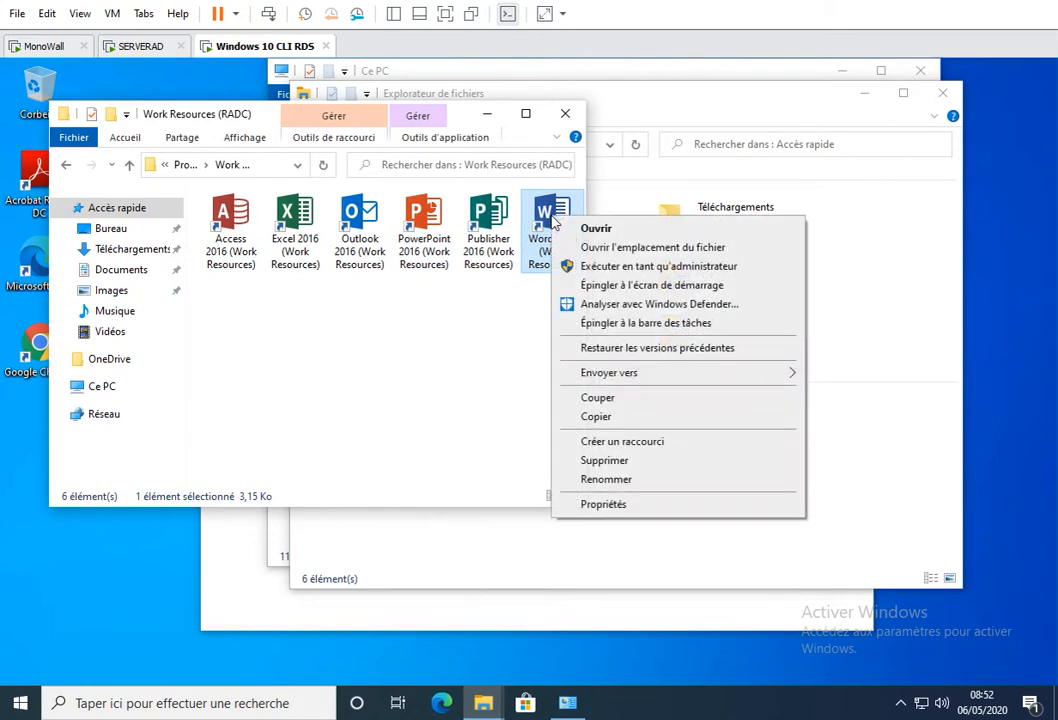
click(600, 504)
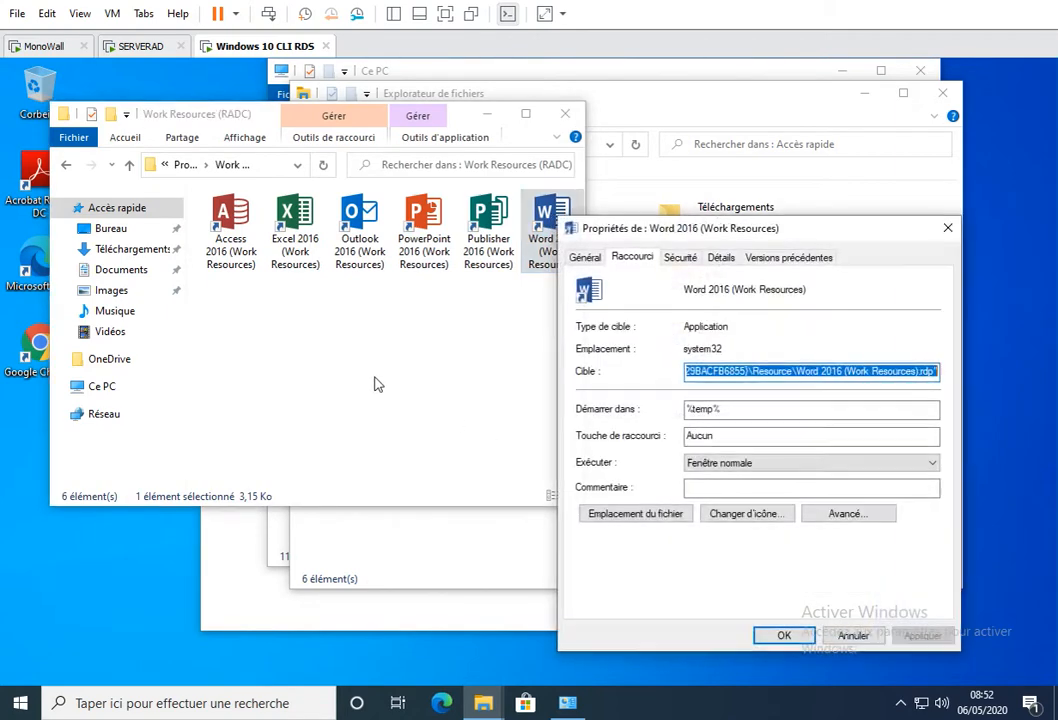
- Examine the full target path of the Word 2016 shortcut, from the user profile folder to the .rdp file name
click(795, 371)
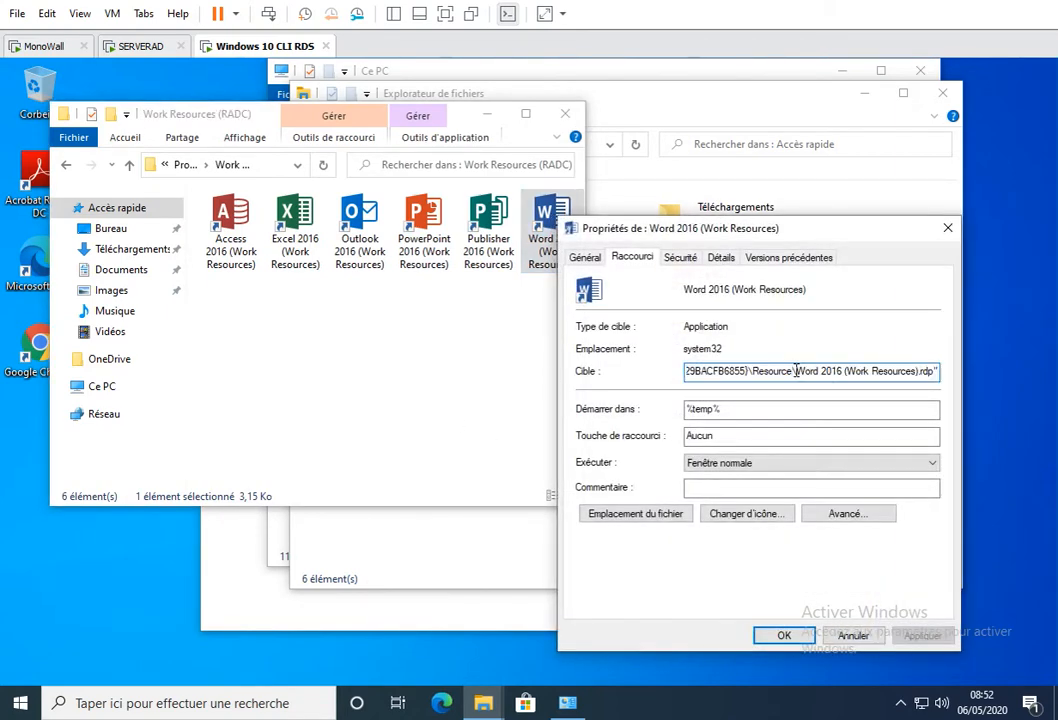
key(Right)
key(Right)
key(Right)
key(Right)
key(Right)
key(Right)
key(Right)
key(Right)
key(Right)
key(Right)
key(Right)
key(Right)
key(Right)
key(Right)
key(Right)
key(Right)
key(Right)
key(Right)
key(Right)
key(Right)
key(Left)
key(Left)
key(Left)
key(Left)
key(Left)
key(Left)
key(Left)
key(Left)
key(Left)
key(Left)
key(Left)
key(Left)
key(Left)
key(Left)
key(Left)
key(Left)
key(Left)
key(Left)
key(Left)
key(Left)
key(Left)
key(Left)
key(Left)
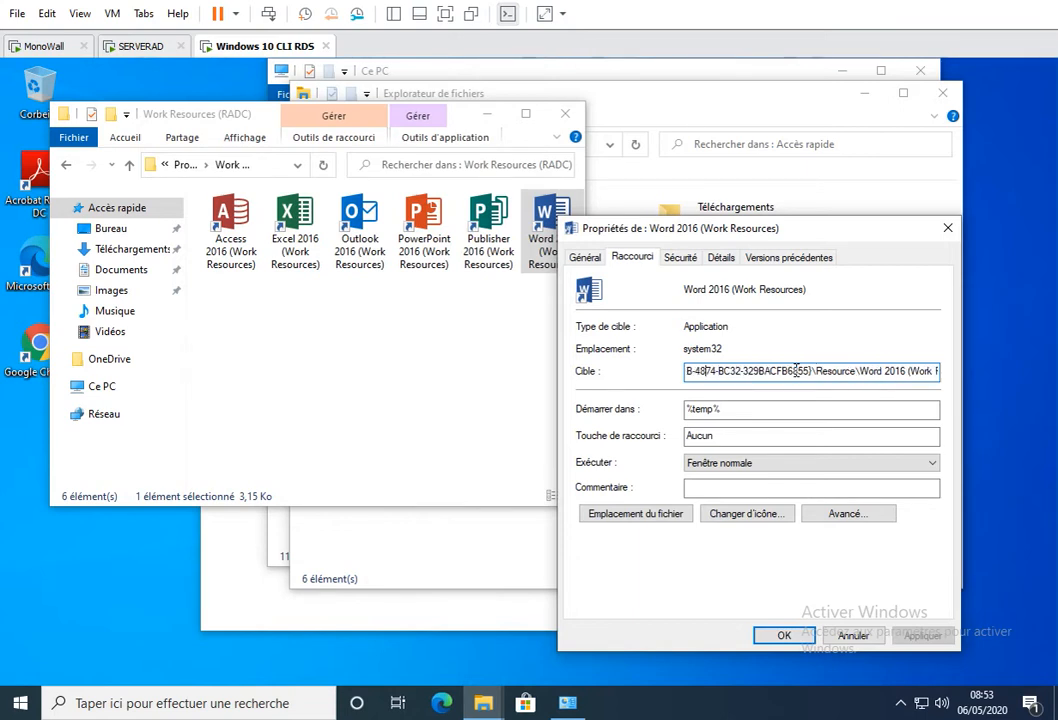
key(Left)
key(Left)
key(Left)
key(Left)
key(Left)
key(Left)
key(Left)
key(Left)
key(Left)
key(Left)
key(Left)
key(Left)
key(Left)
key(Left)
key(Left)
key(Left)
key(Left)
key(Left)
key(Left)
key(Left)
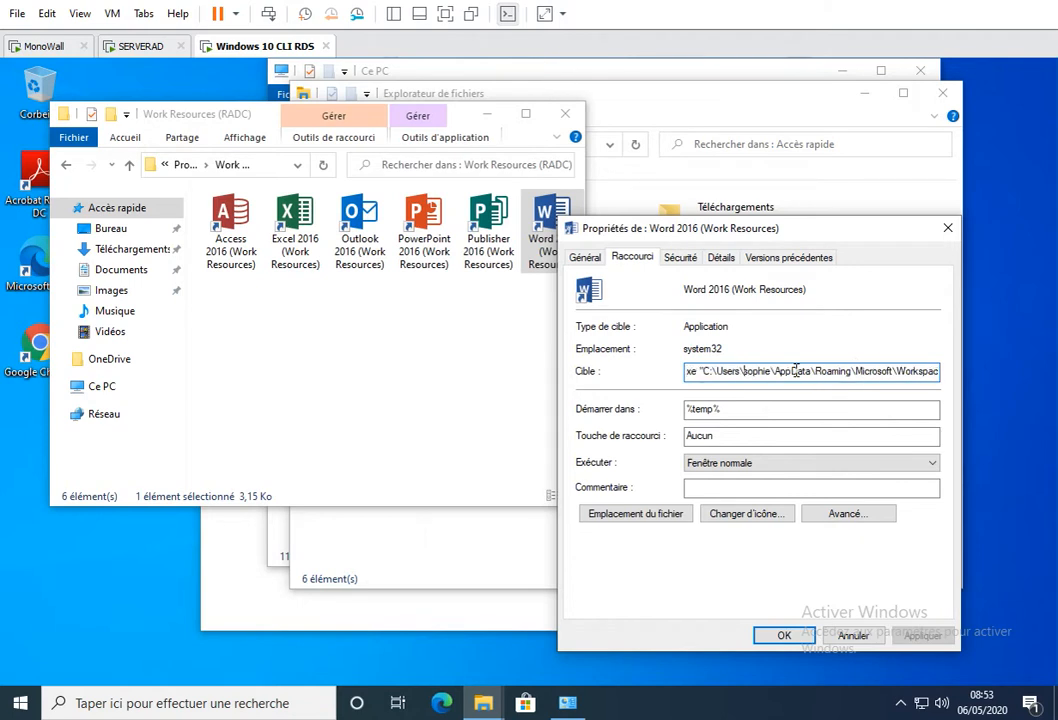
key(Right)
key(Right)
key(Right)
key(Right)
key(Right)
key(Right)
key(Right)
key(Right)
key(Right)
key(Right)
key(Right)
key(Right)
key(Right)
key(Right)
key(Right)
key(Right)
key(Right)
key(Right)
key(Right)
key(Right)
key(Right)
key(Right)
key(Right)
key(Right)
key(Right)
key(Right)
key(Right)
key(Right)
key(Right)
key(Right)
key(Right)
key(Right)
key(Right)
key(Right)
key(Right)
key(Right)
key(Right)
key(Right)
key(Right)
key(Right)
key(Right)
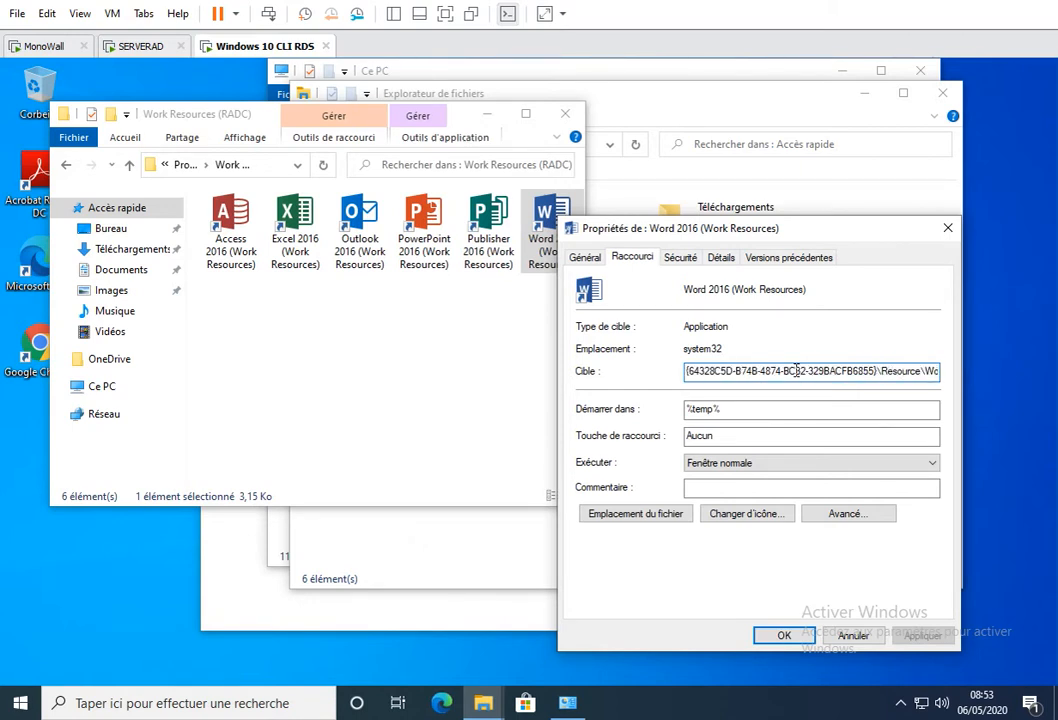
key(Right)
key(Right)
key(Right)
key(Right)
key(Right)
key(Right)
key(Right)
key(Right)
key(Right)
key(Right)
key(Right)
key(Right)
key(Right)
key(Right)
key(Right)
key(Right)
key(Right)
key(Right)
key(Right)
key(Right)
key(Right)
key(Right)
key(Right)
key(Right)
key(Right)
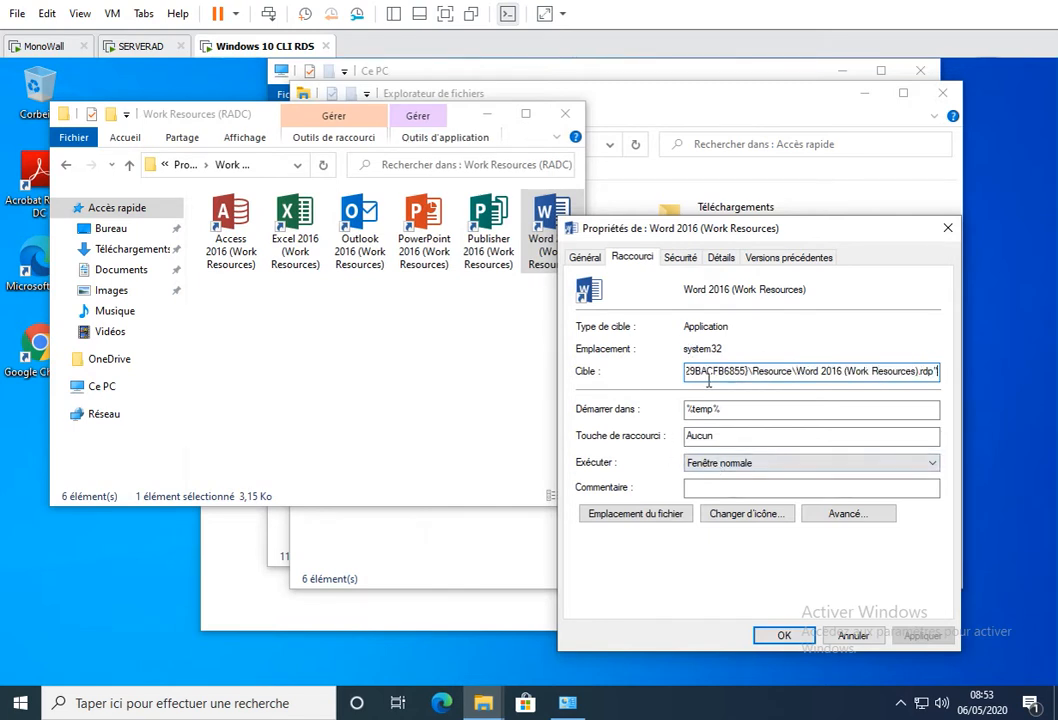
- In the Ce PC window, open the current user's profile folder under Utilisateurs on drive C:
mouse_move(483, 703)
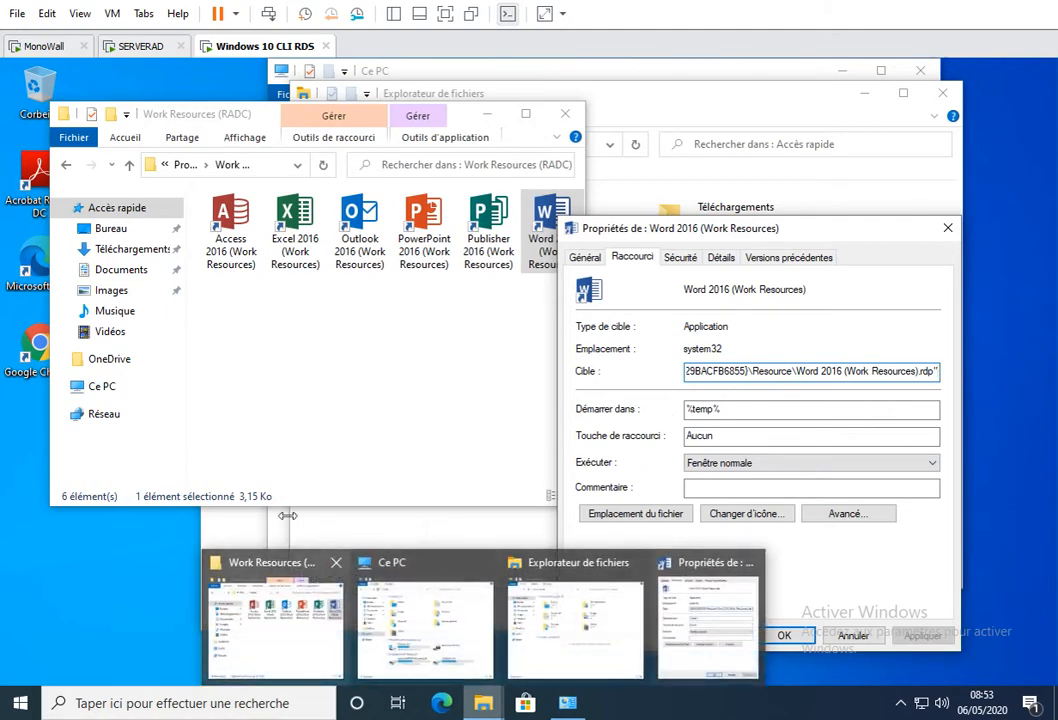
click(478, 706)
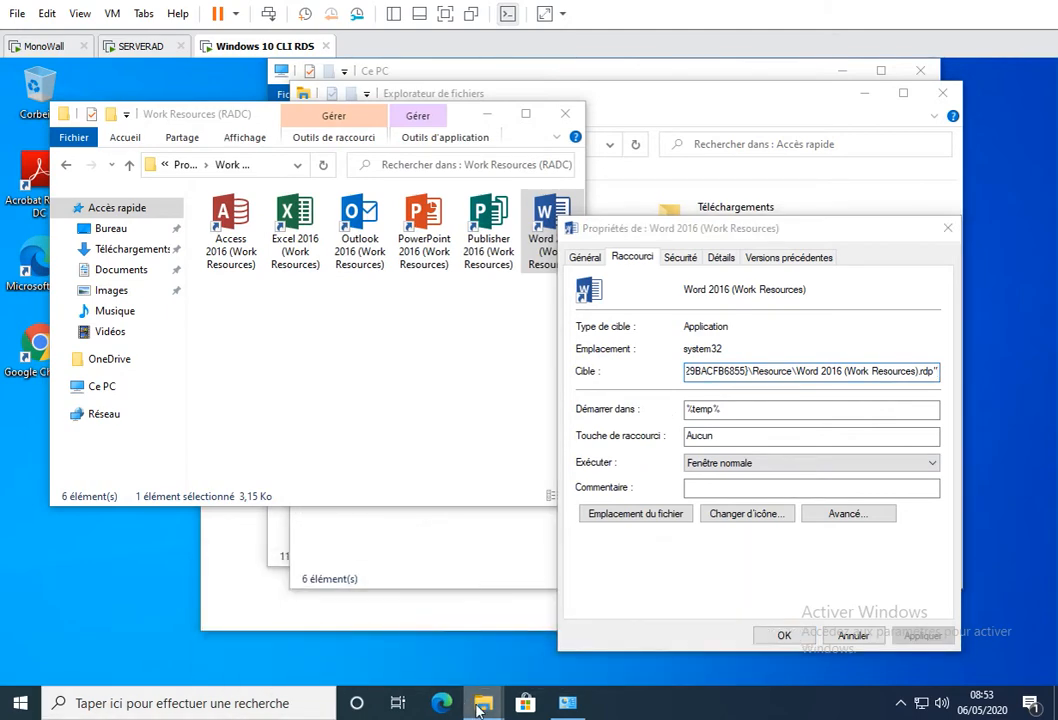
click(407, 612)
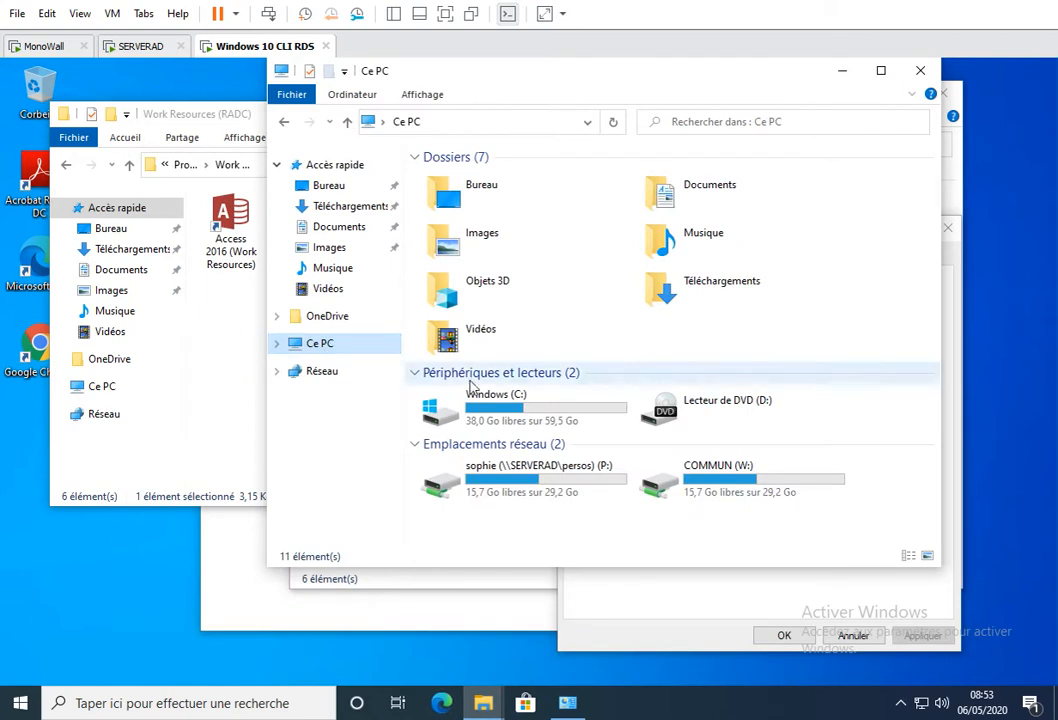
click(497, 418)
double_click(497, 418)
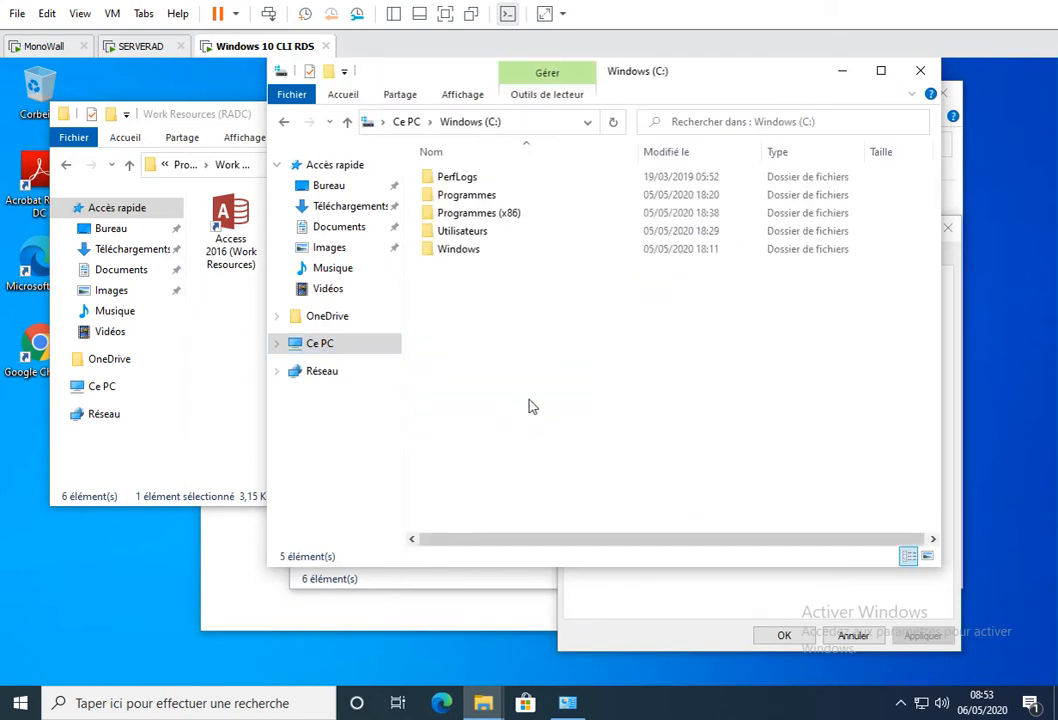
double_click(475, 236)
double_click(461, 213)
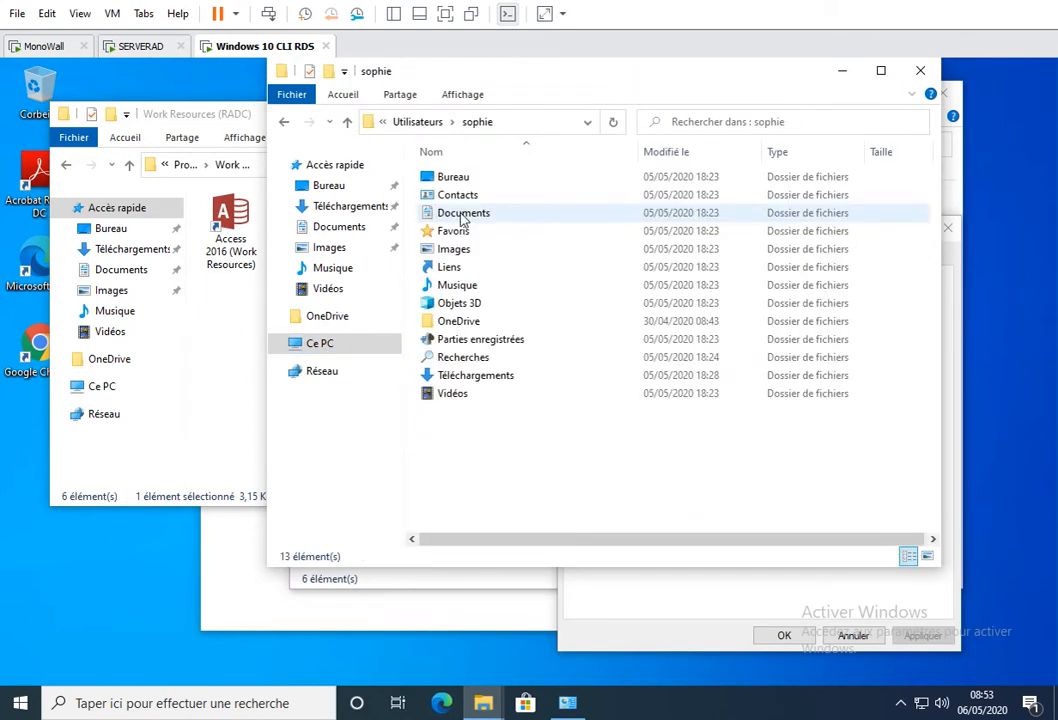
- Maximize the profile folder window and enable the display of hidden items (Éléments masqués)
click(459, 96)
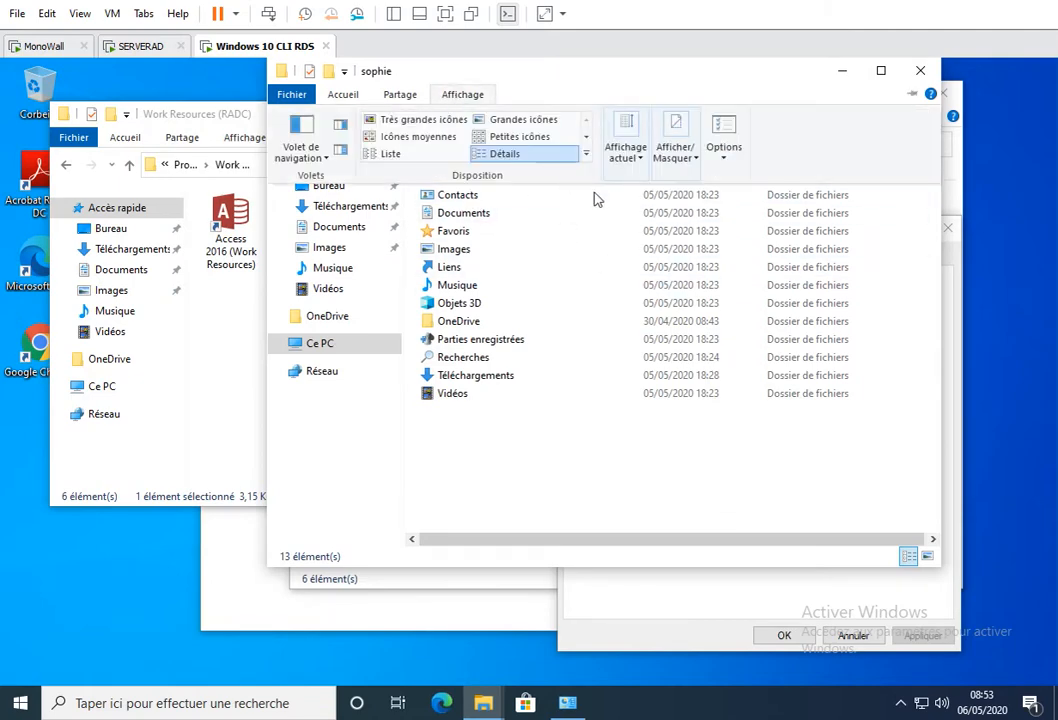
click(880, 70)
click(196, 88)
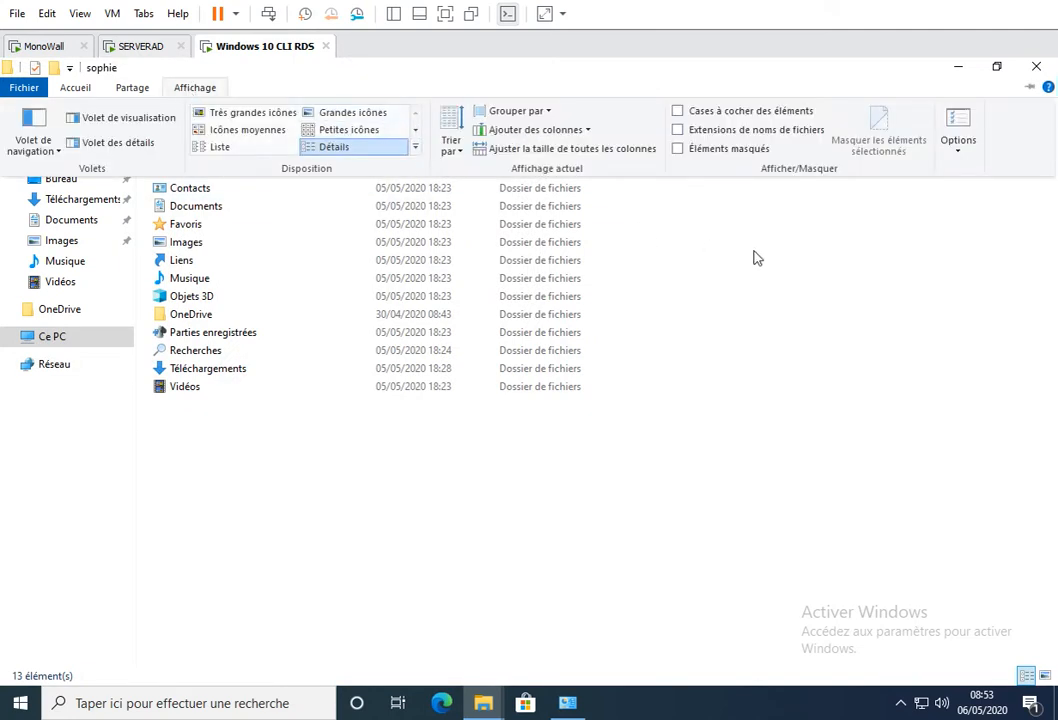
click(680, 149)
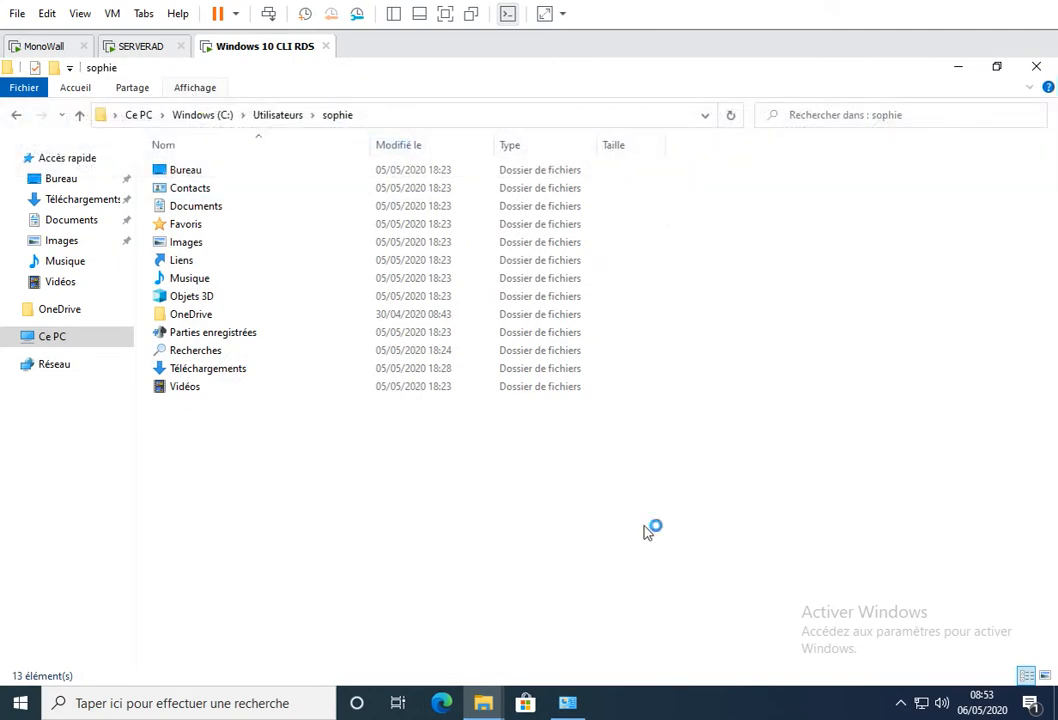
- Browse through AppData\Roaming\Microsoft\Workspaces and the workspace's GUID folder to open its Resource folder
click(197, 177)
double_click(197, 177)
double_click(196, 208)
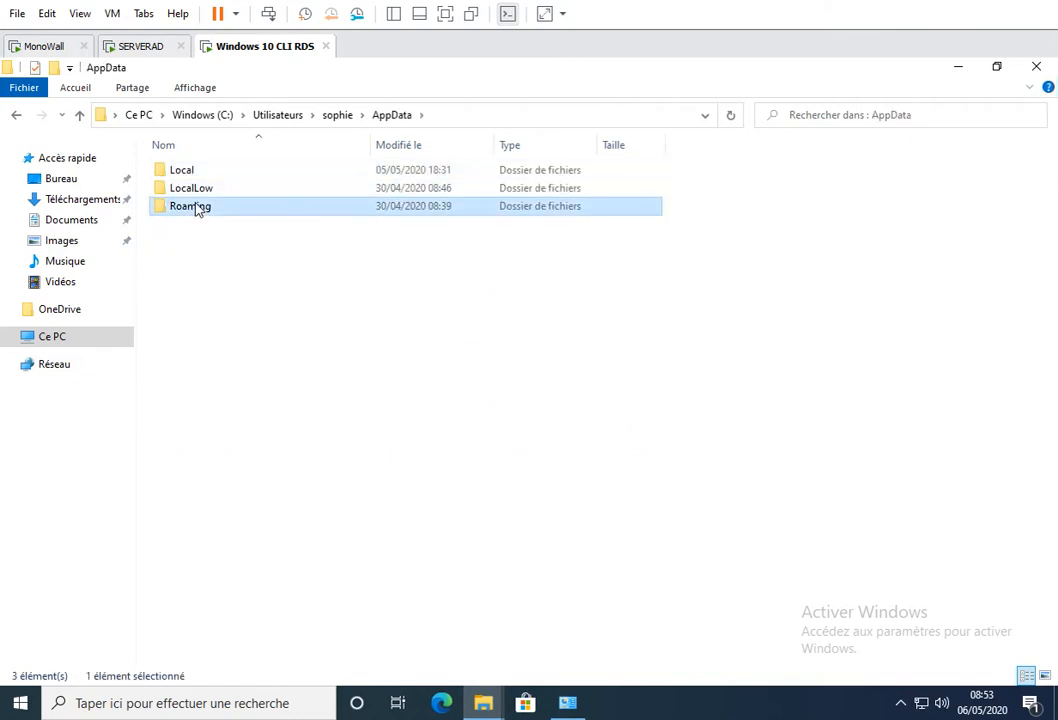
double_click(196, 189)
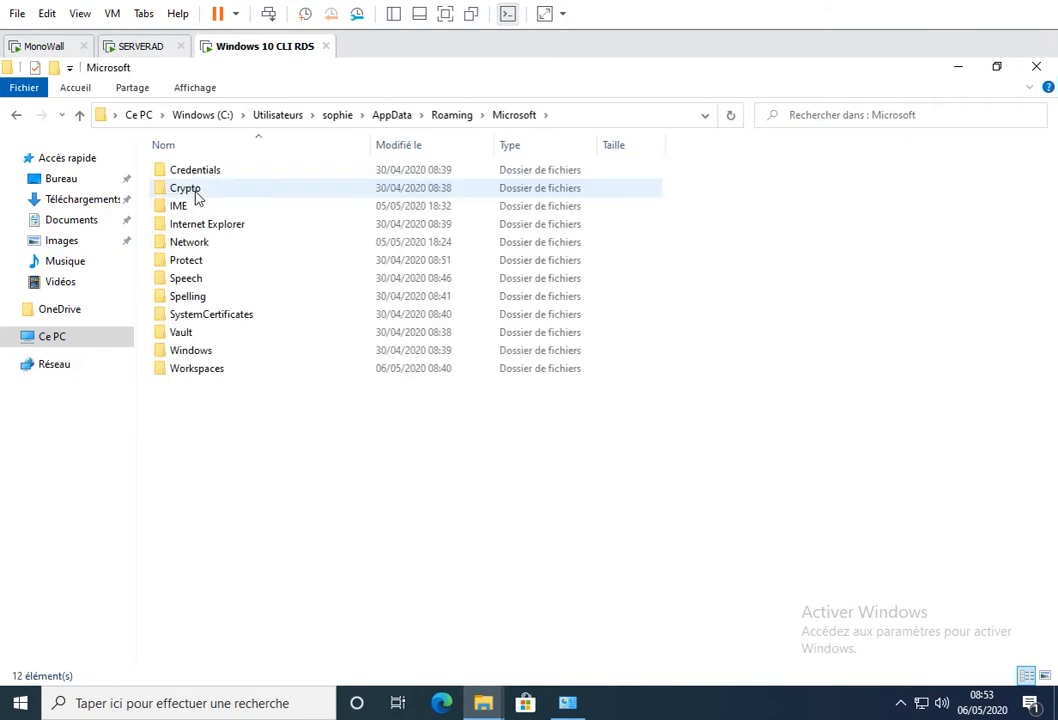
double_click(212, 372)
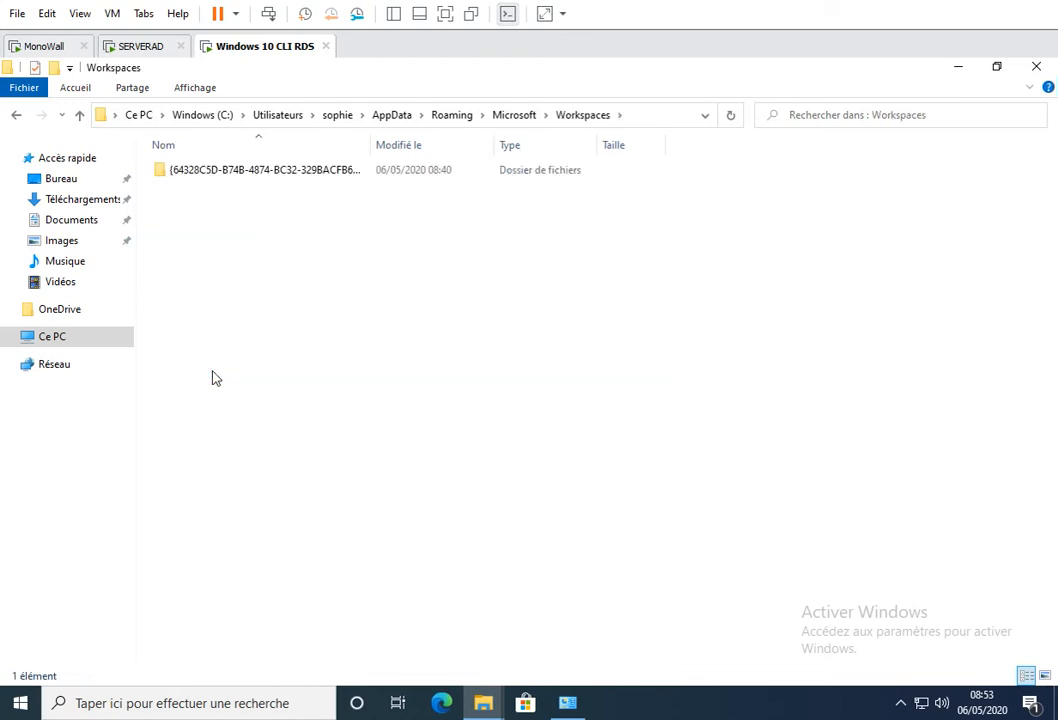
drag(370, 145, 473, 145)
double_click(342, 172)
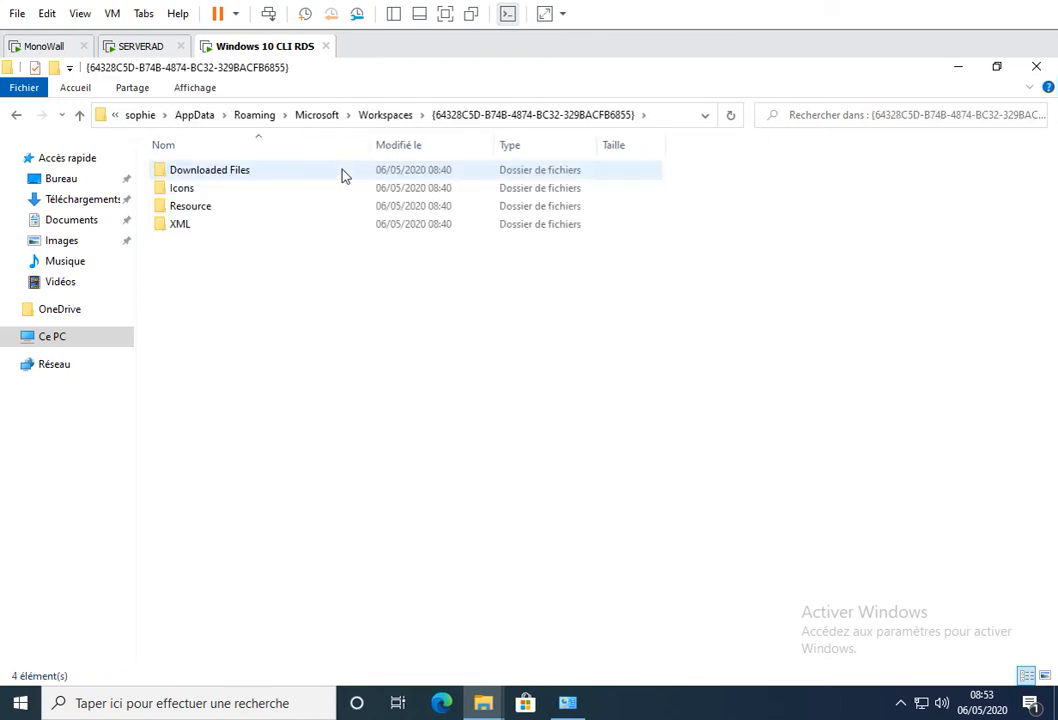
double_click(185, 208)
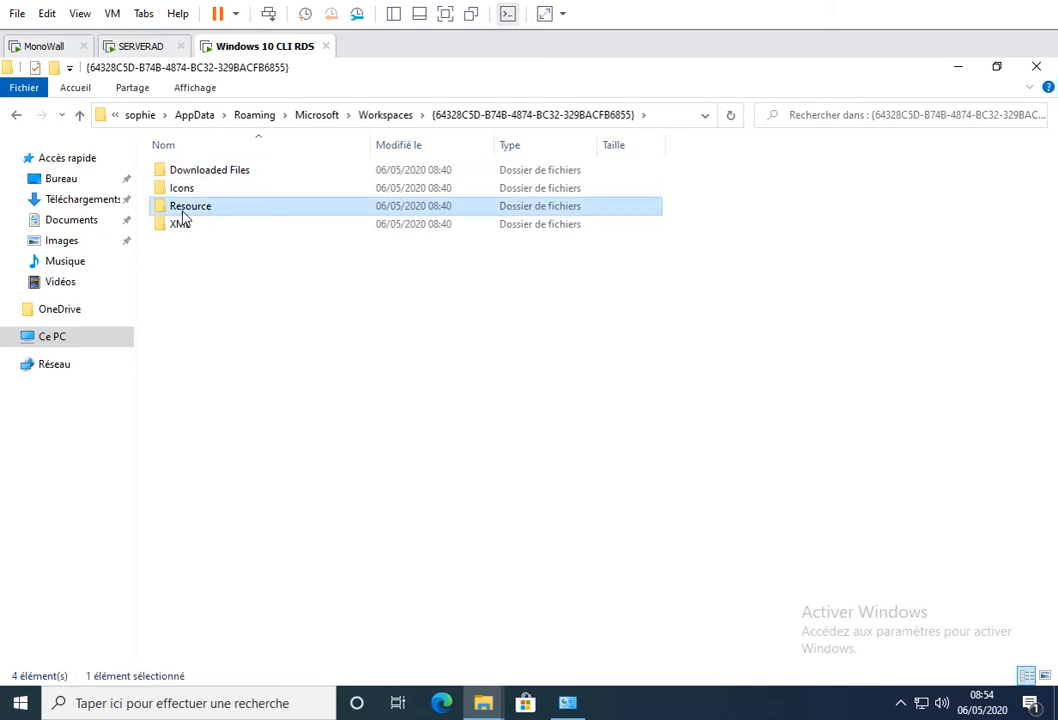
- Fit the Type column to its contents and copy all six Office 2016 remote desktop connection files in Resource
drag(292, 346, 189, 175)
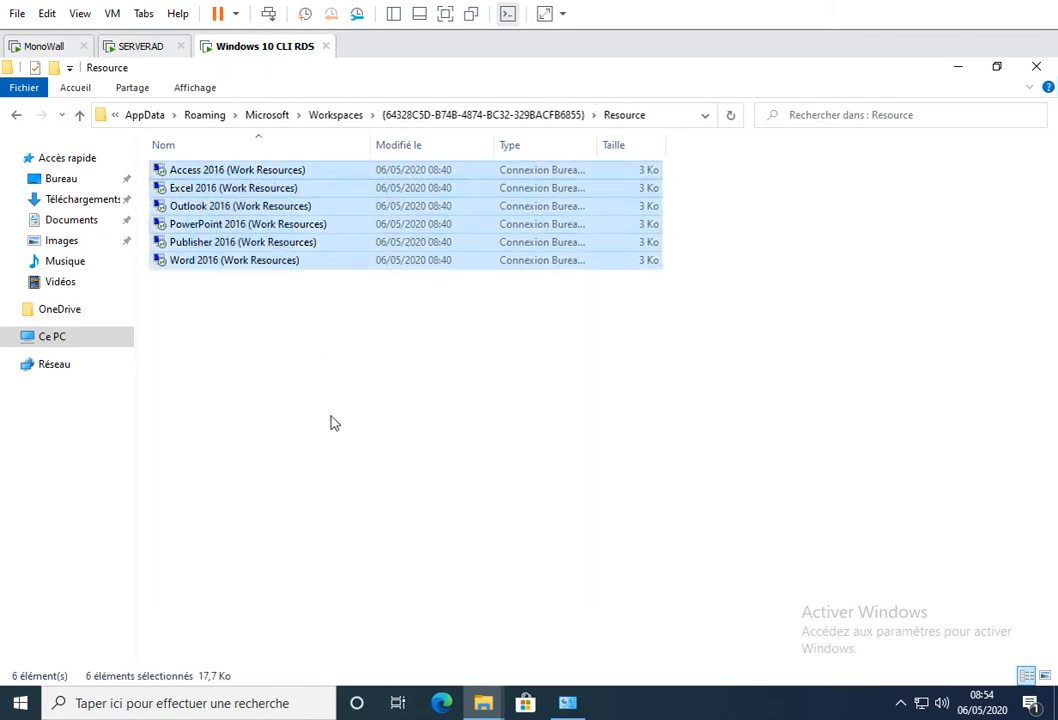
double_click(597, 144)
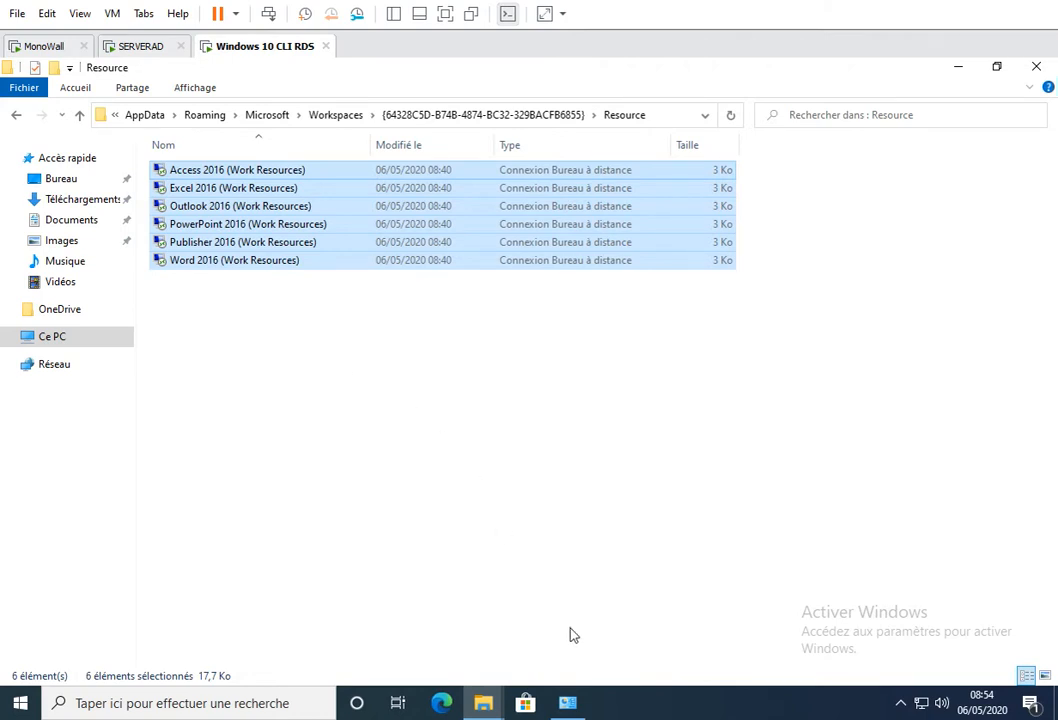
right_click(244, 199)
click(288, 358)
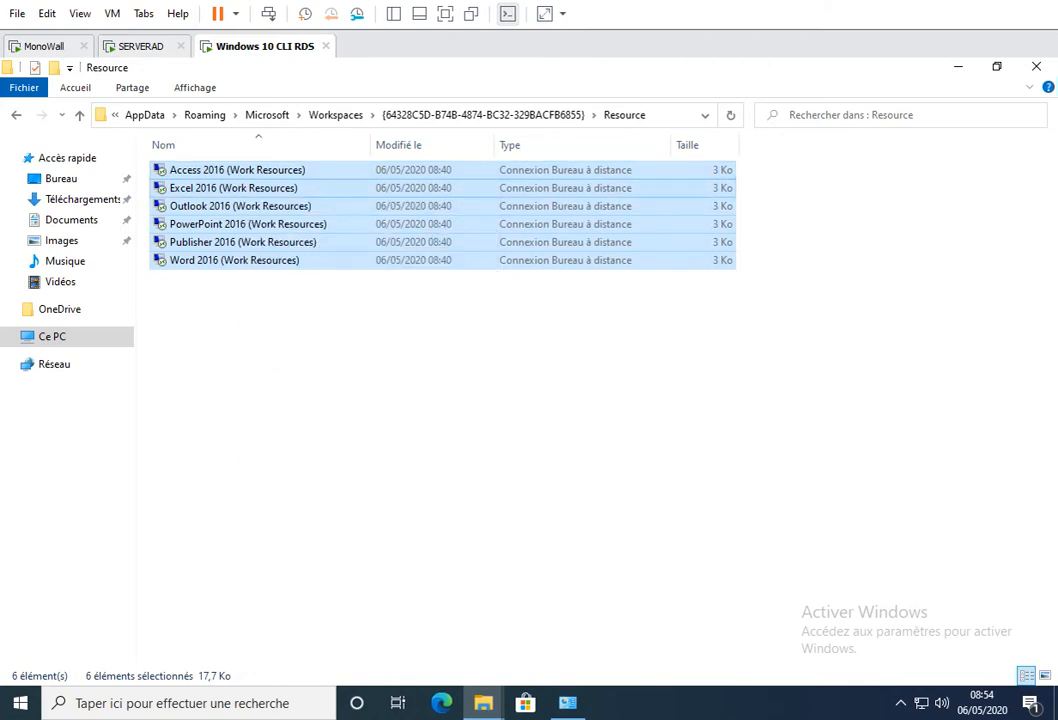
- Paste the copied remote desktop connection files into the COMMUN (W:) network drive using the other Explorer window
click(484, 704)
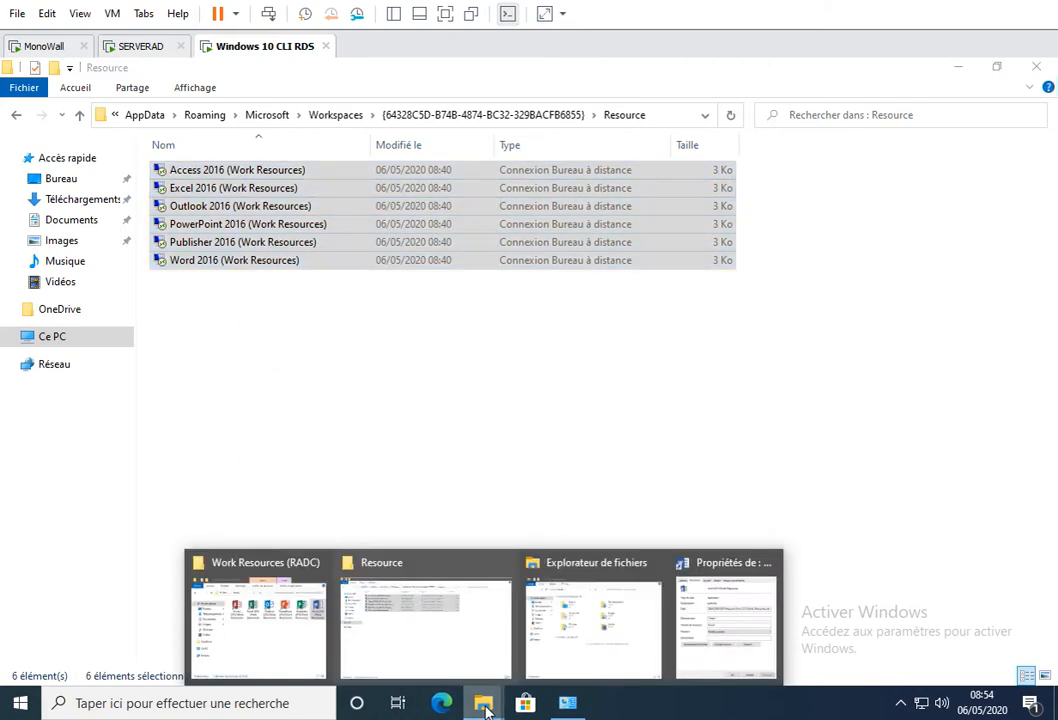
click(545, 635)
click(342, 366)
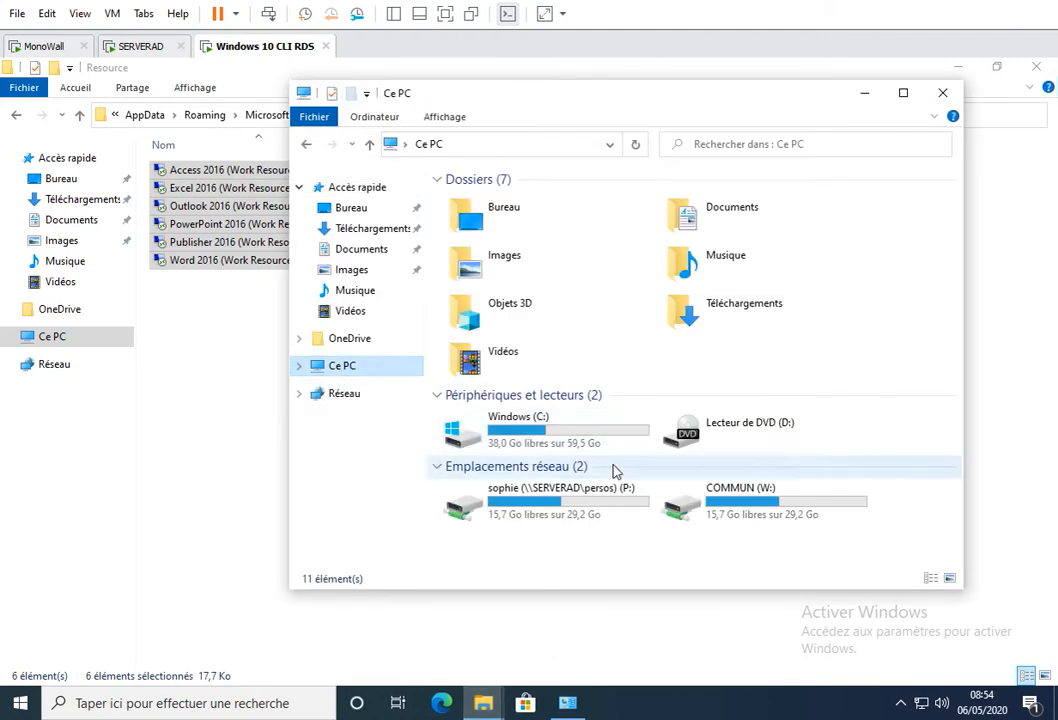
double_click(706, 505)
right_click(508, 345)
click(545, 462)
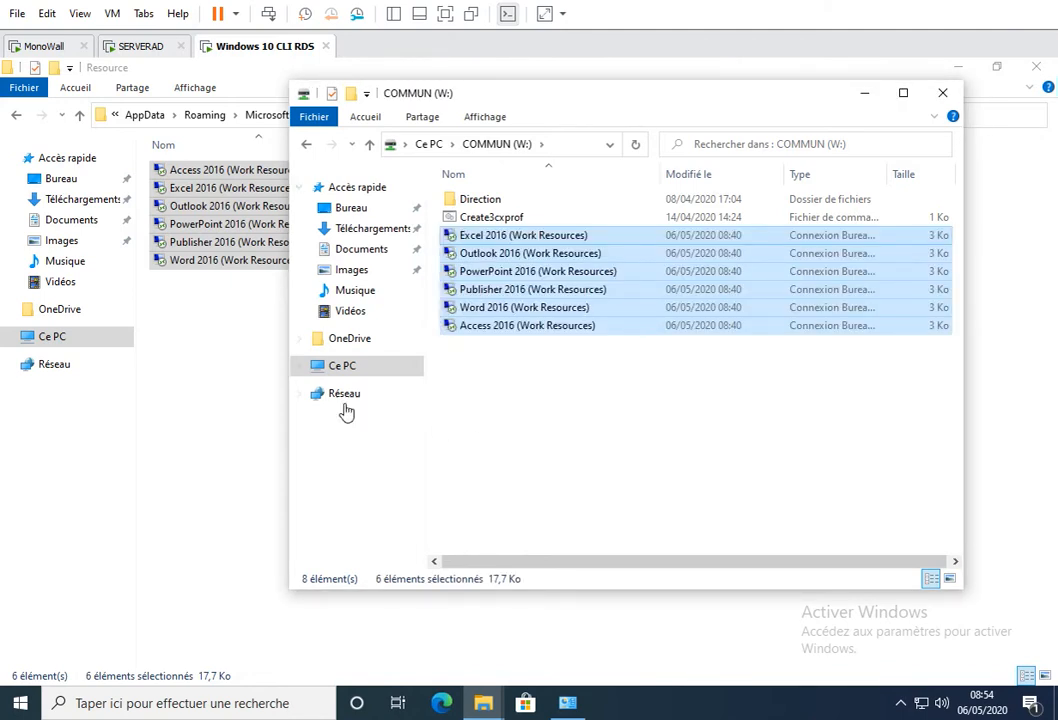
- Return to the workspace's GUID folder, open its Icons folder and copy all six Office 2016 icon files
click(229, 354)
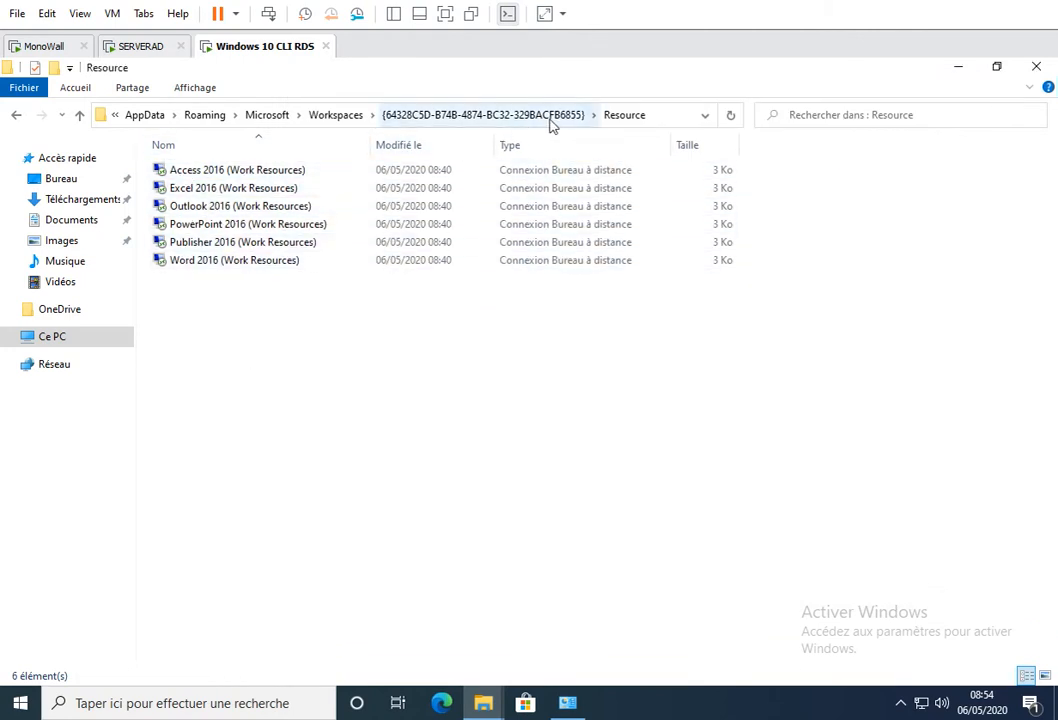
click(517, 118)
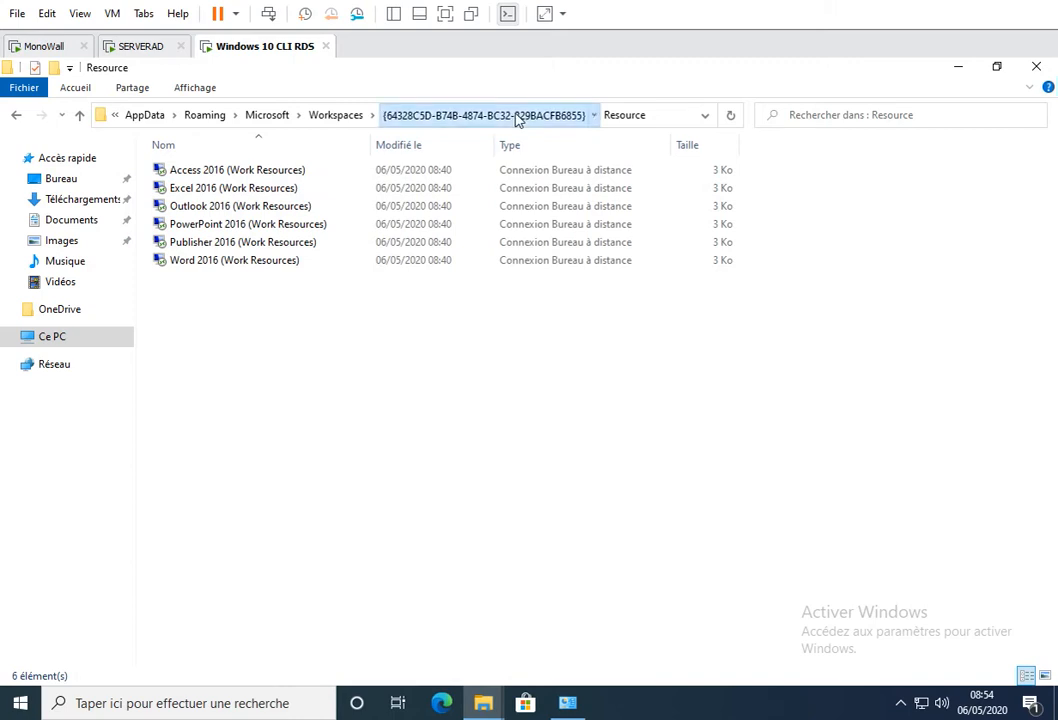
double_click(194, 192)
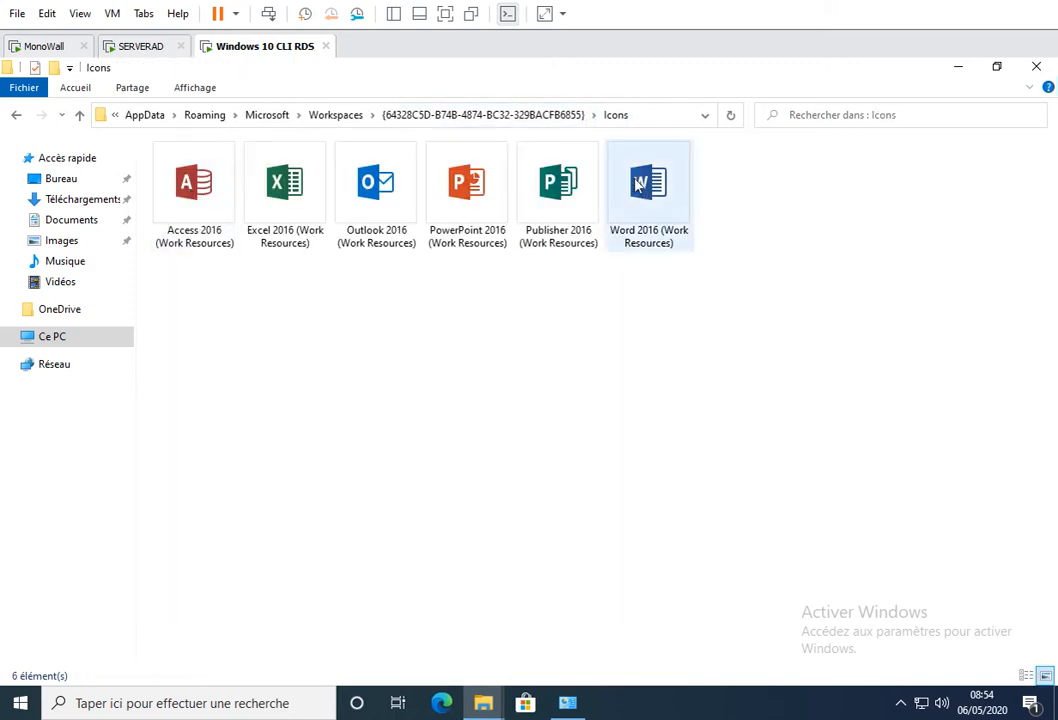
drag(741, 270, 183, 181)
right_click(183, 181)
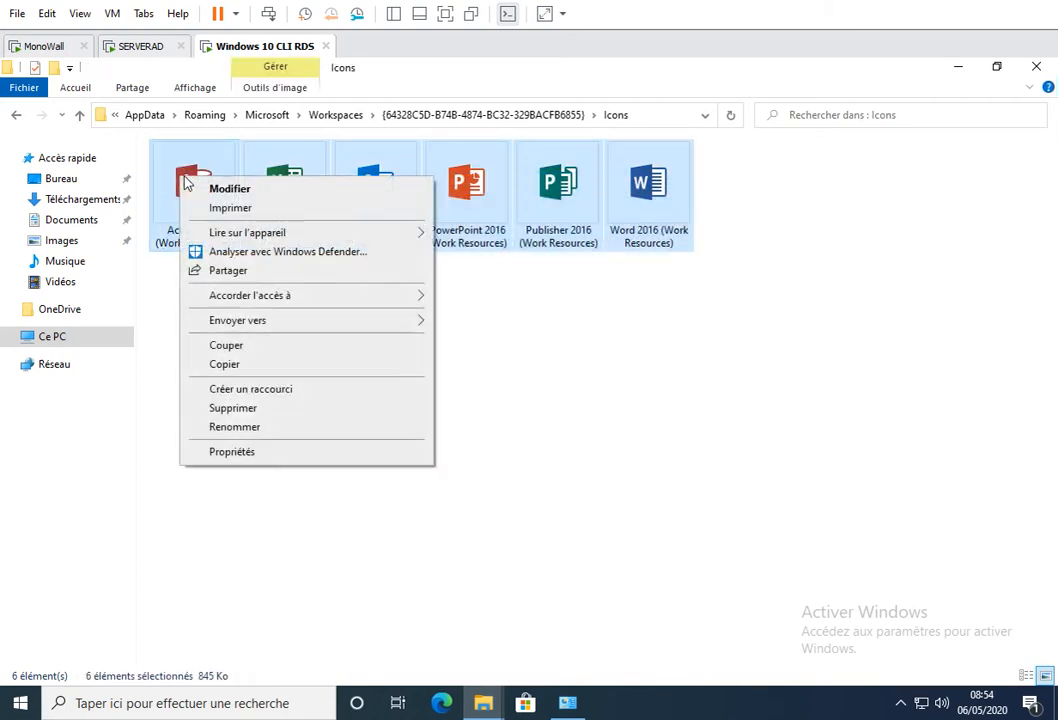
click(226, 366)
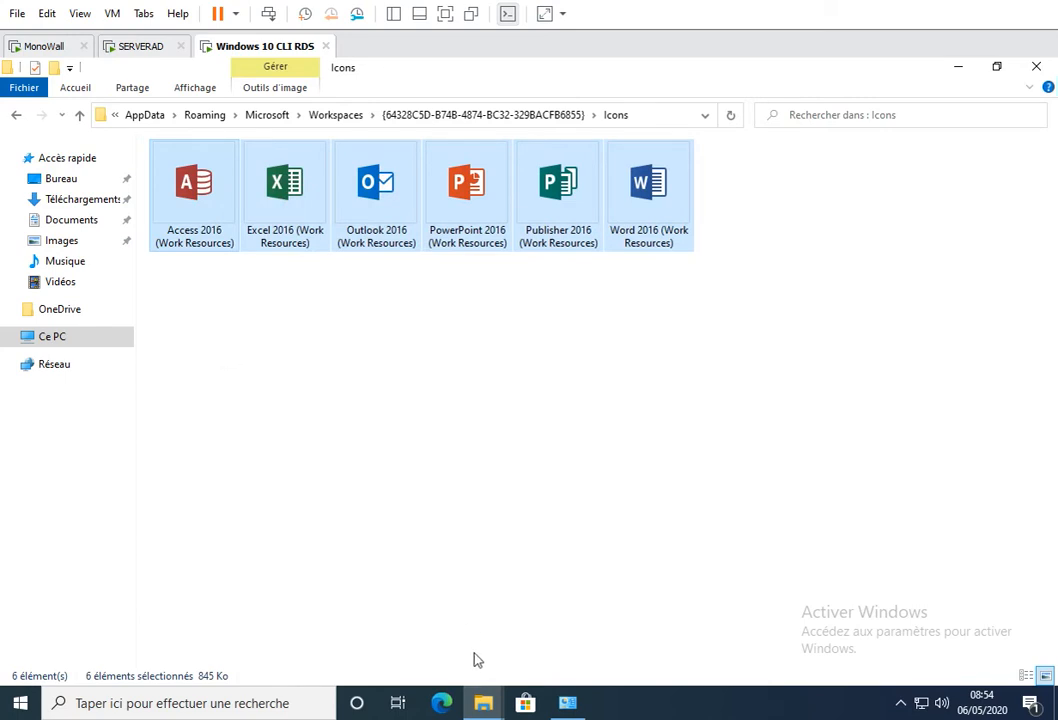
- Paste the copied icon files into COMMUN (W:) and return to the Icons folder window
mouse_move(483, 703)
click(593, 643)
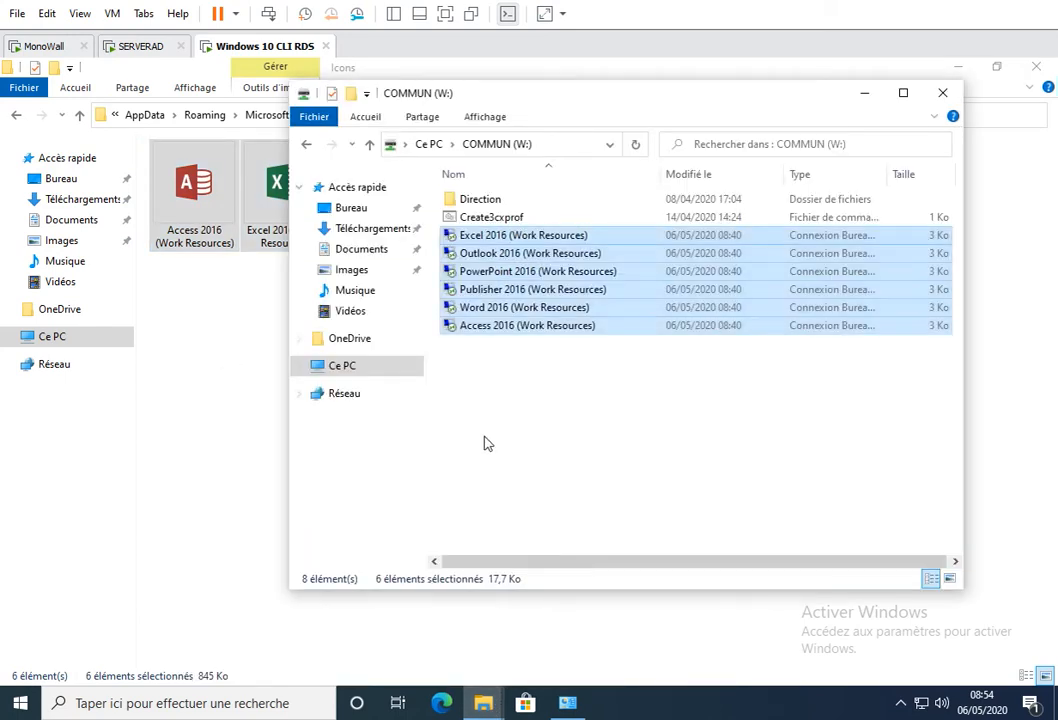
right_click(512, 405)
click(550, 520)
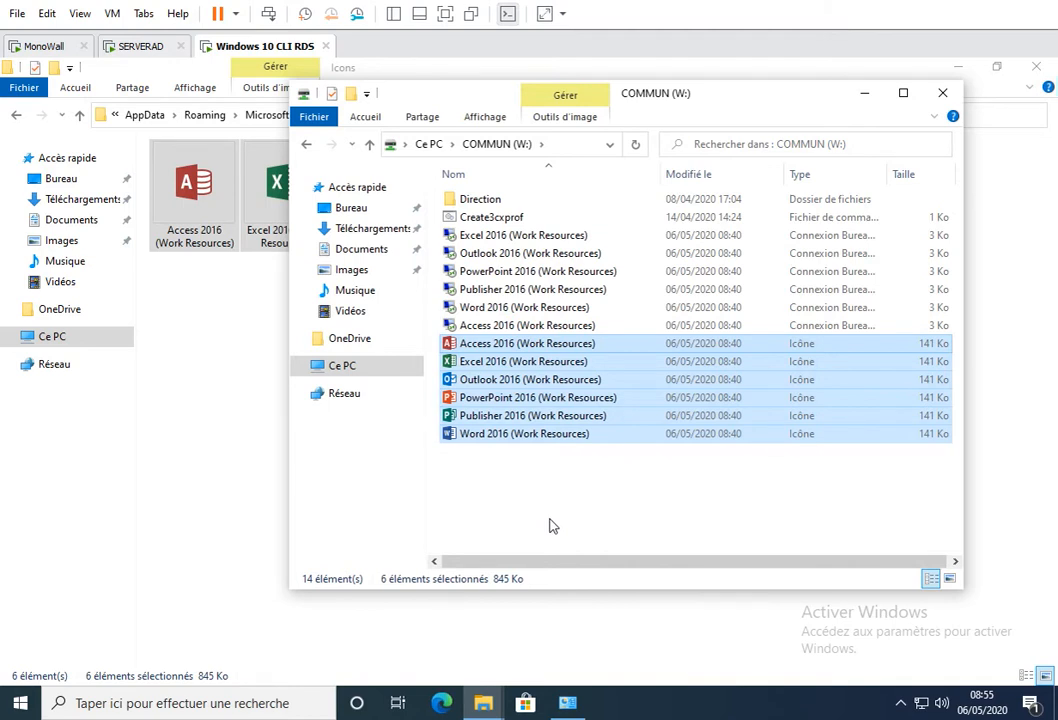
click(238, 441)
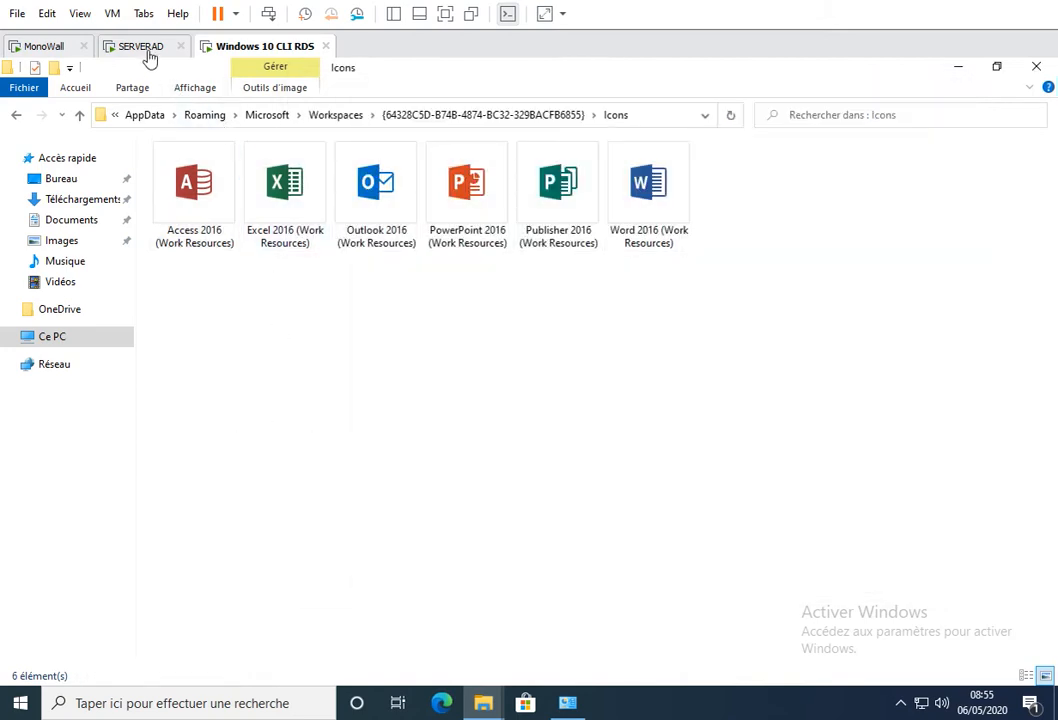
- Switch to the SERVERAD virtual machine and unlock the administrator session by entering the account password
click(143, 46)
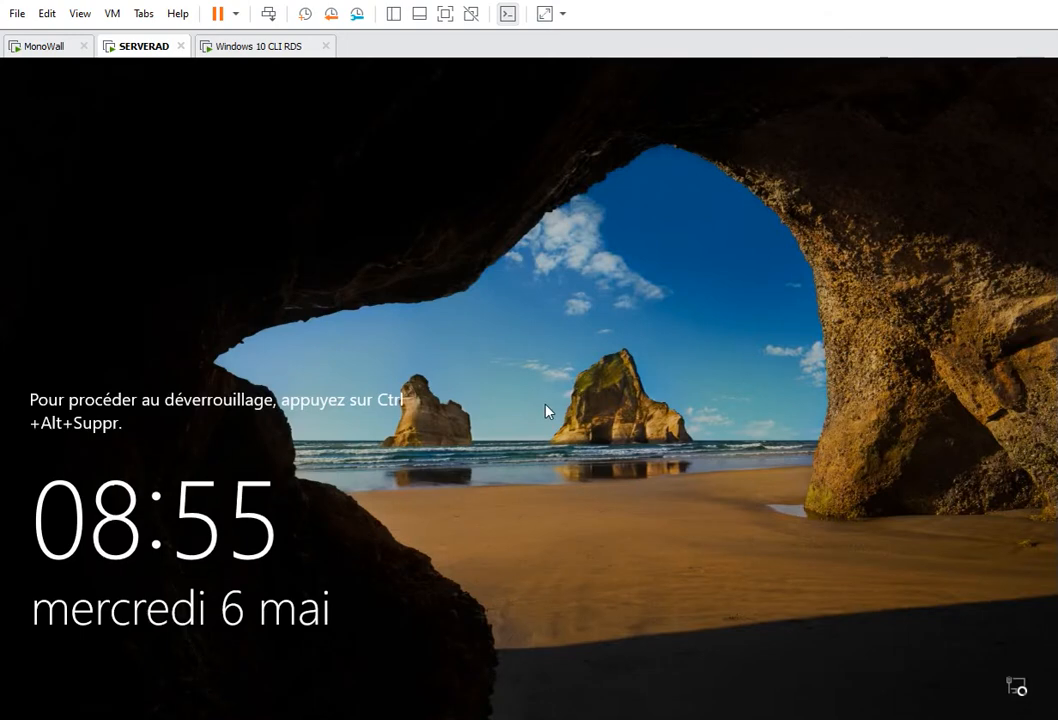
key(ctrl+alt+Insert)
text(Pa)
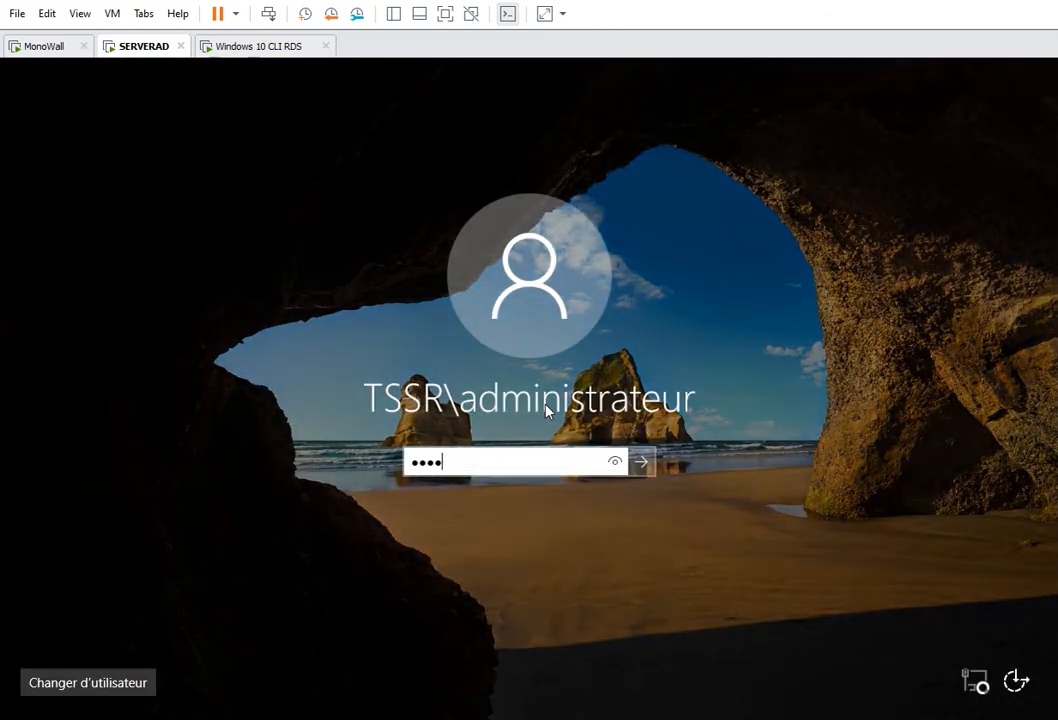
key(Return)
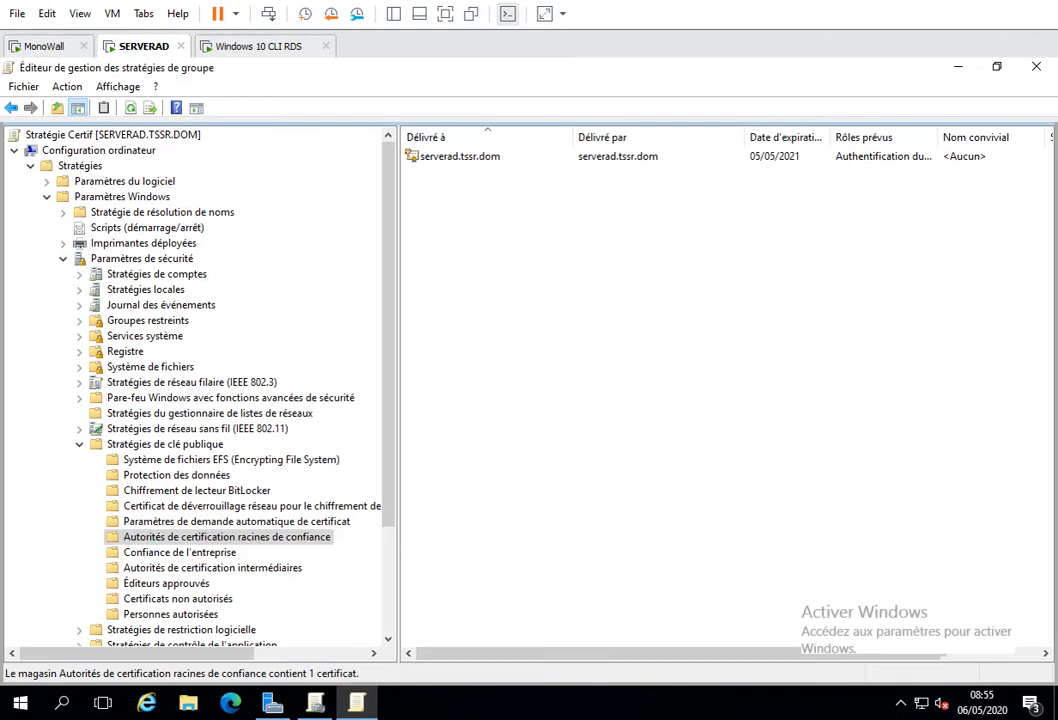
- Close the Group Policy Management Editor and minimize the Group Policy Management and Server Manager windows
click(1043, 72)
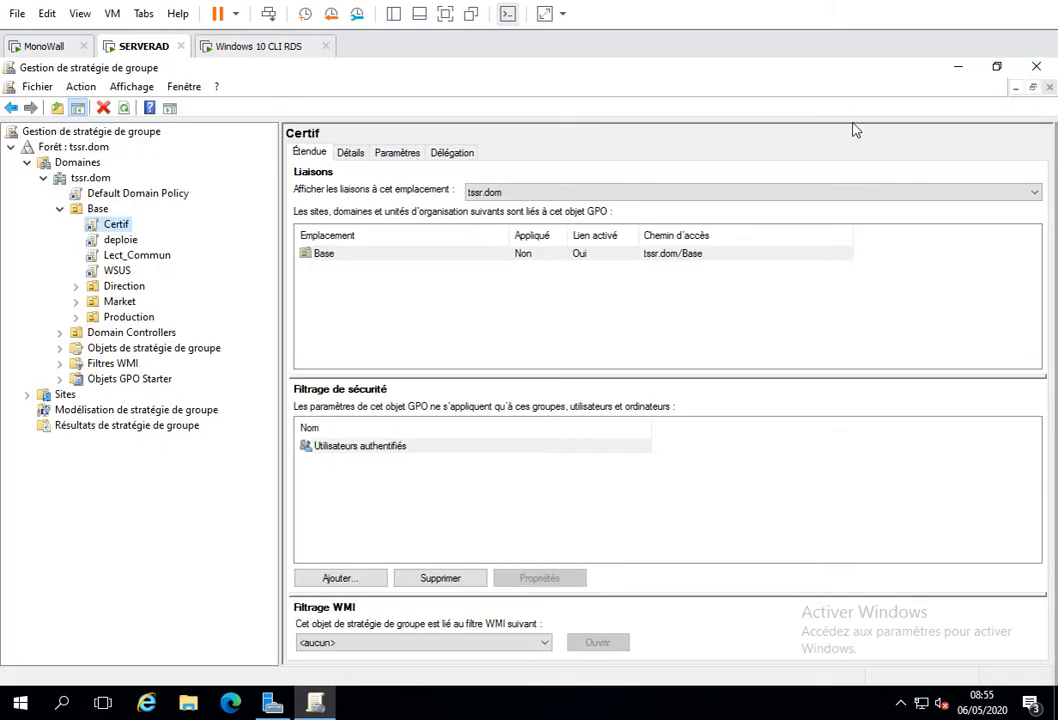
click(959, 76)
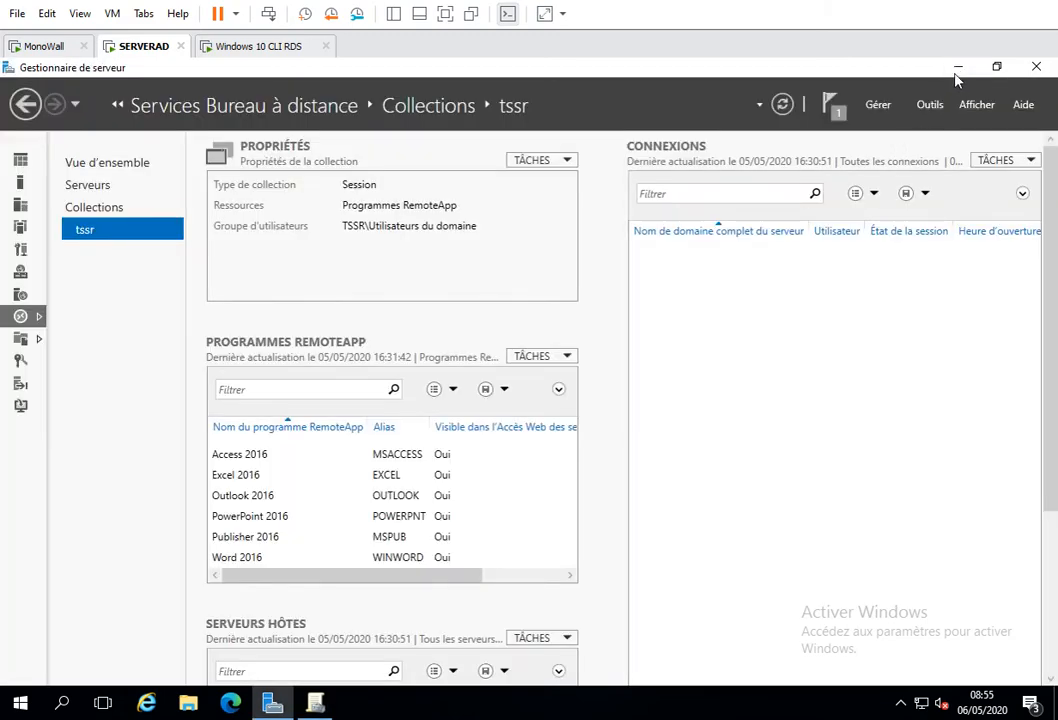
click(959, 74)
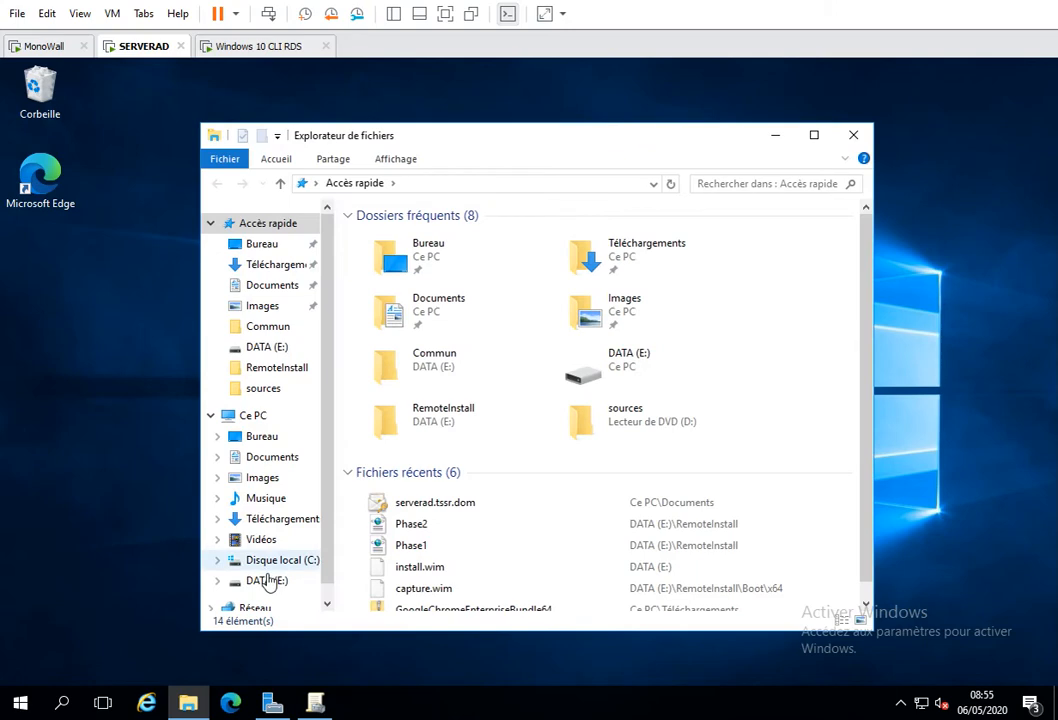
- Move the twelve Office 2016 icon and remote desktop connection files from Commun to Apps on DATA (E:)
click(262, 579)
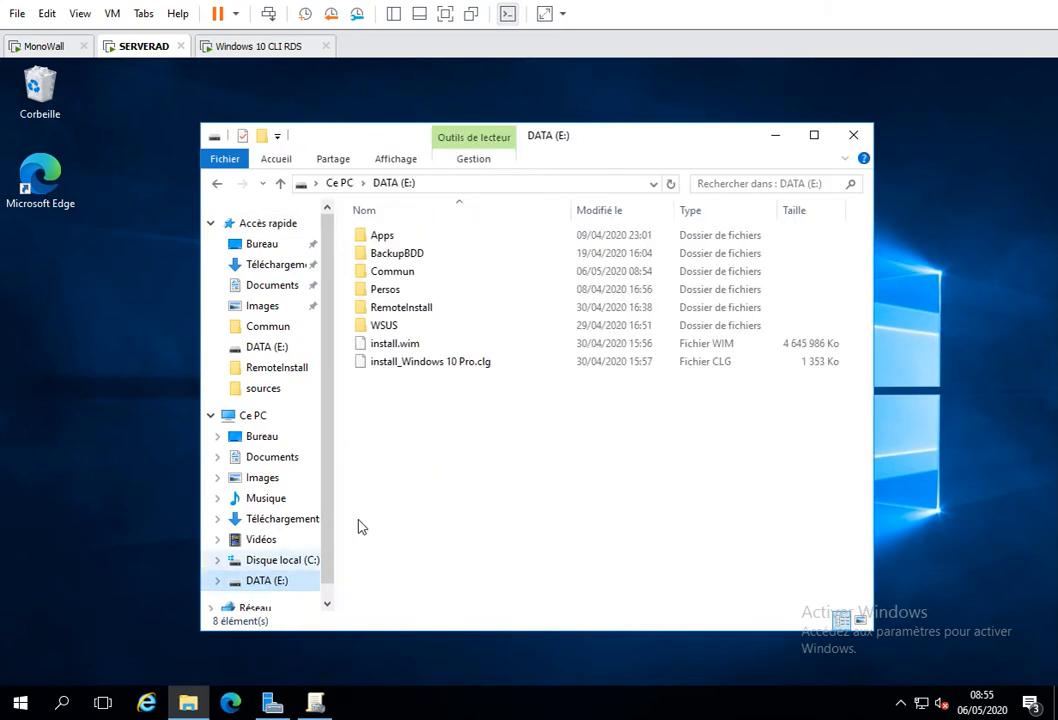
double_click(380, 271)
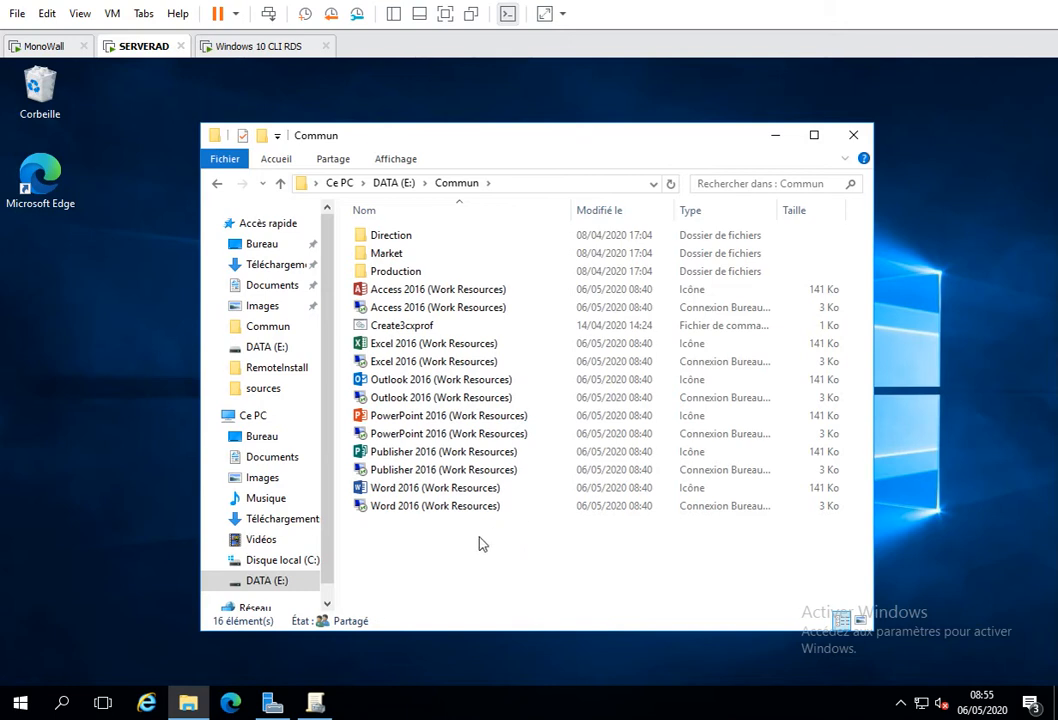
drag(460, 560, 373, 303)
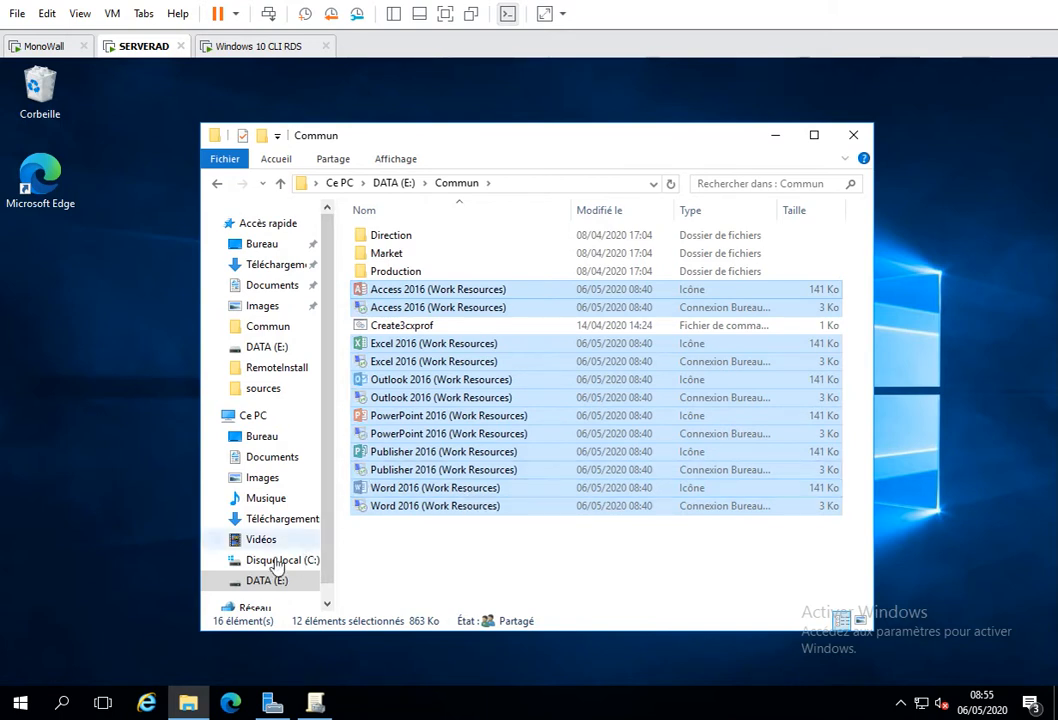
click(262, 580)
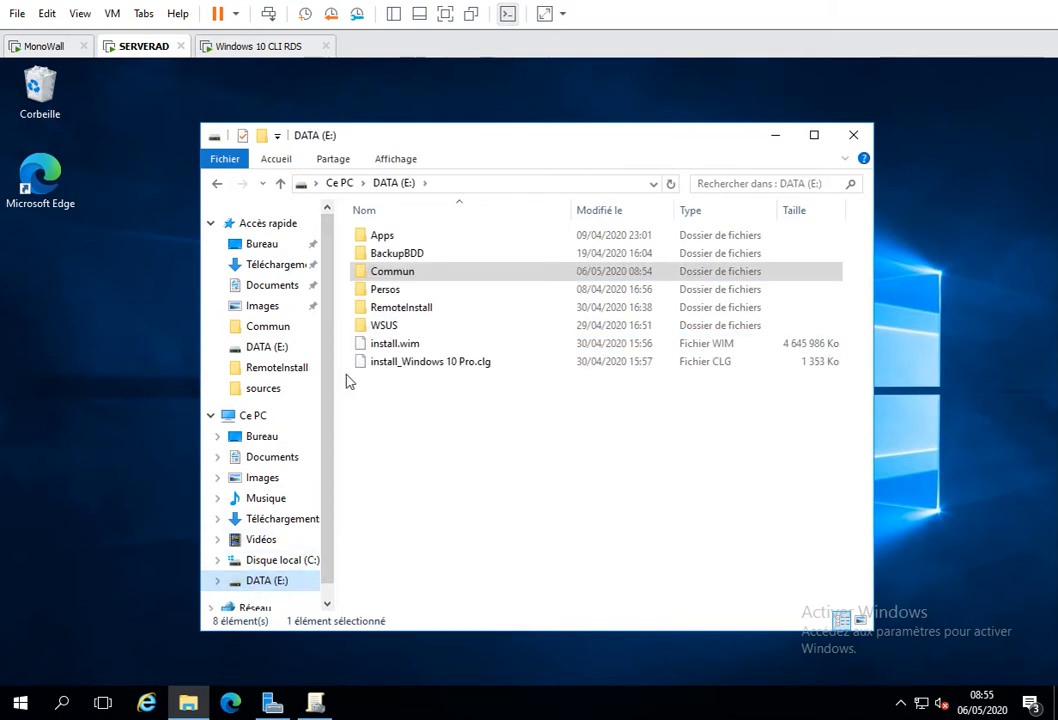
double_click(384, 238)
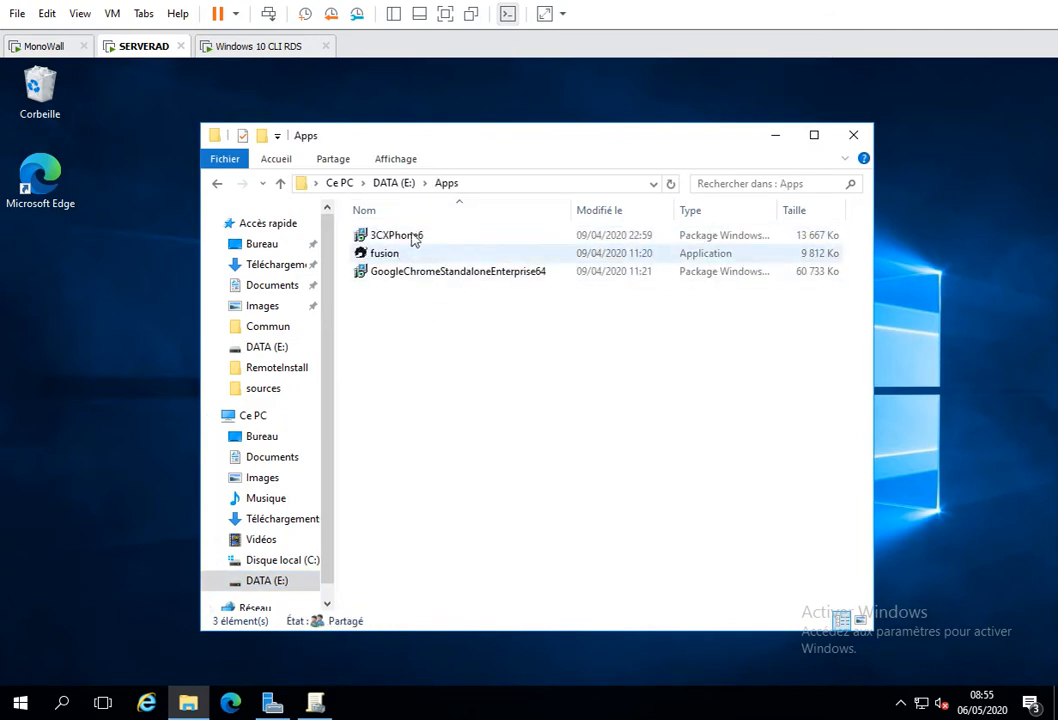
right_click(402, 364)
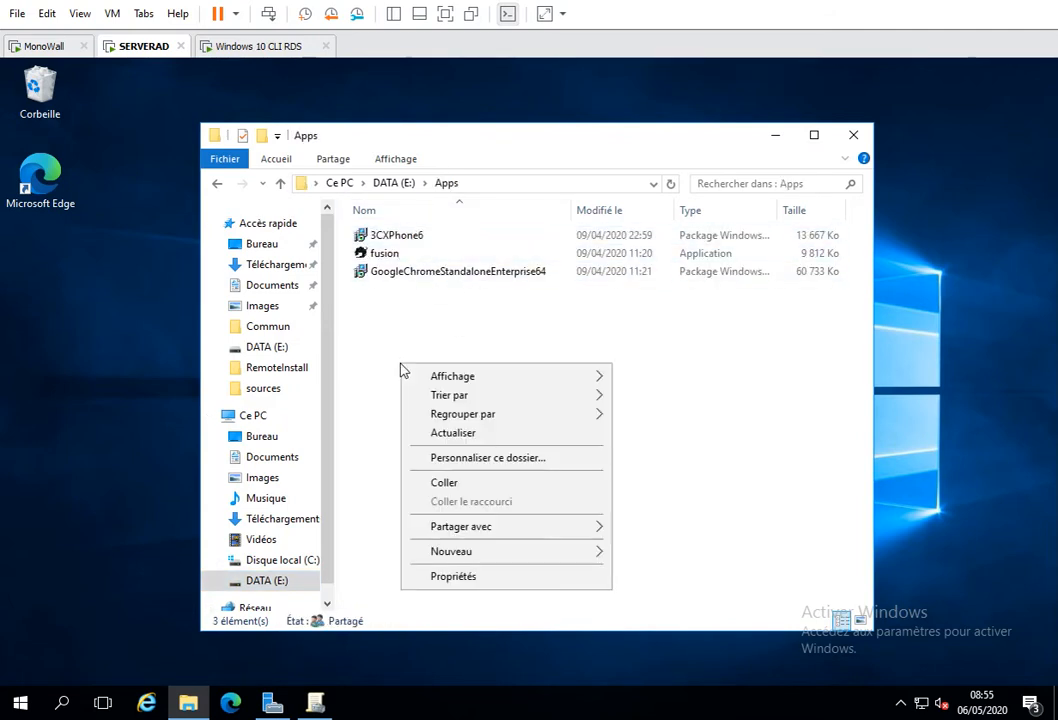
click(444, 483)
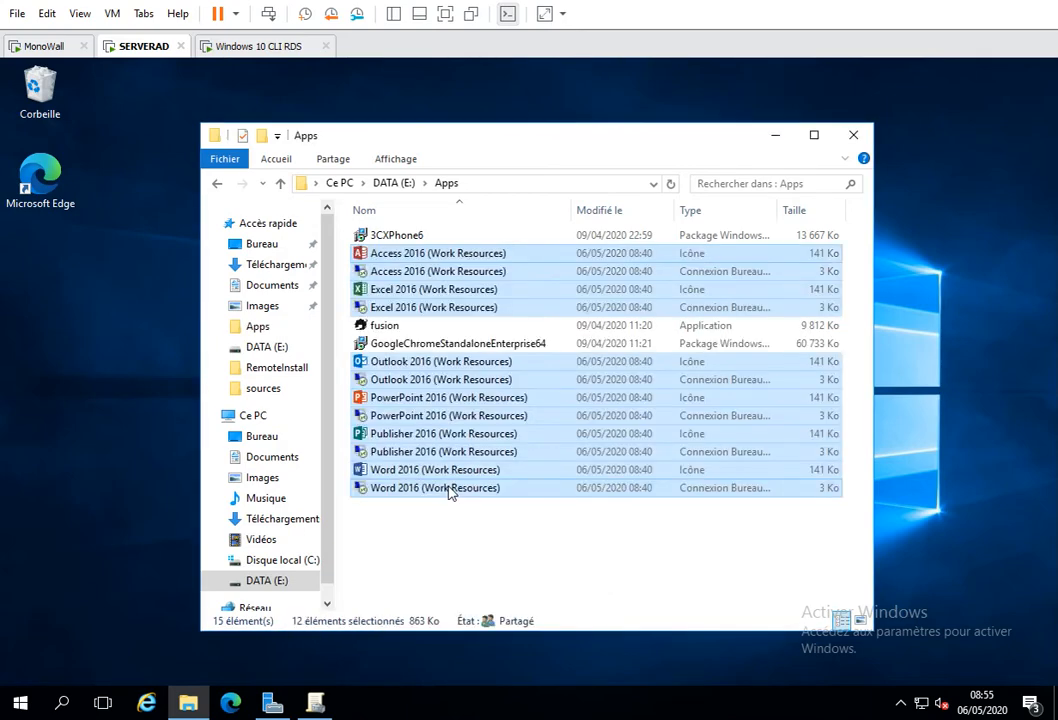
click(448, 524)
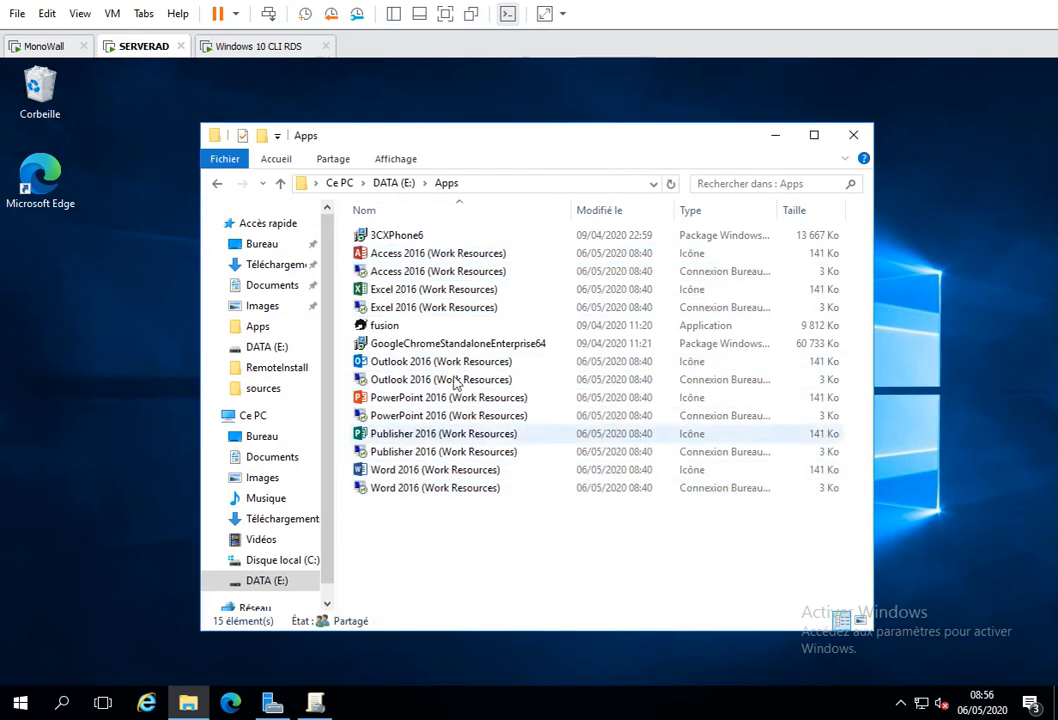
- Shorten the names of the Office icon and connection files in Apps to Access, Excel, Outlook, PowerPoint, Publisher and Word
click(418, 259)
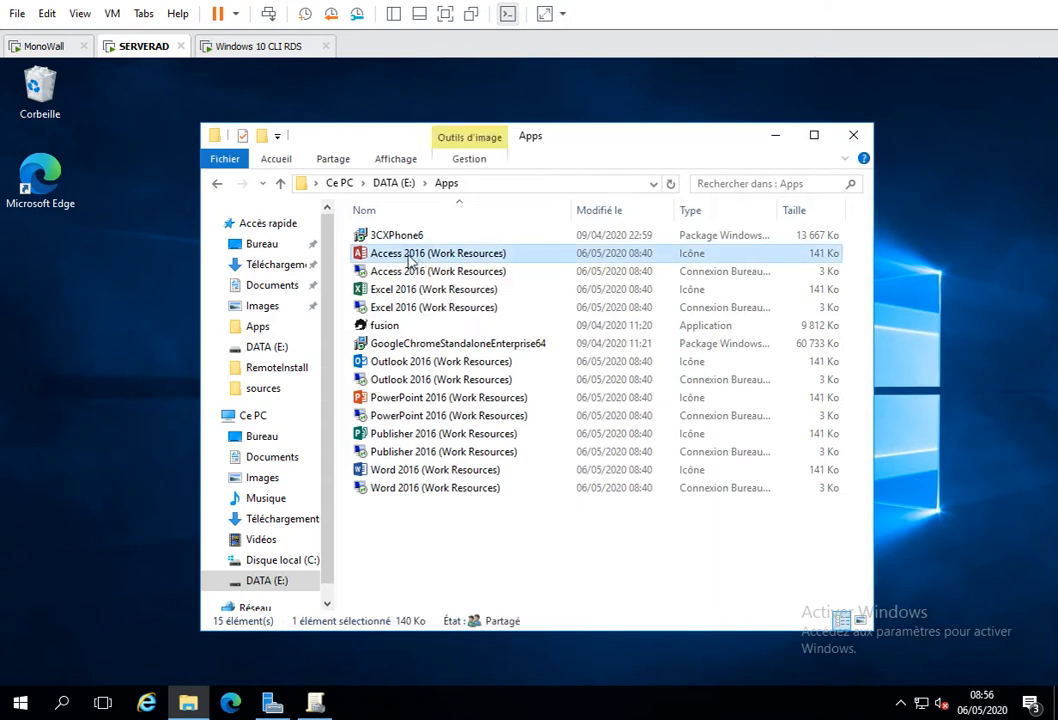
click(410, 256)
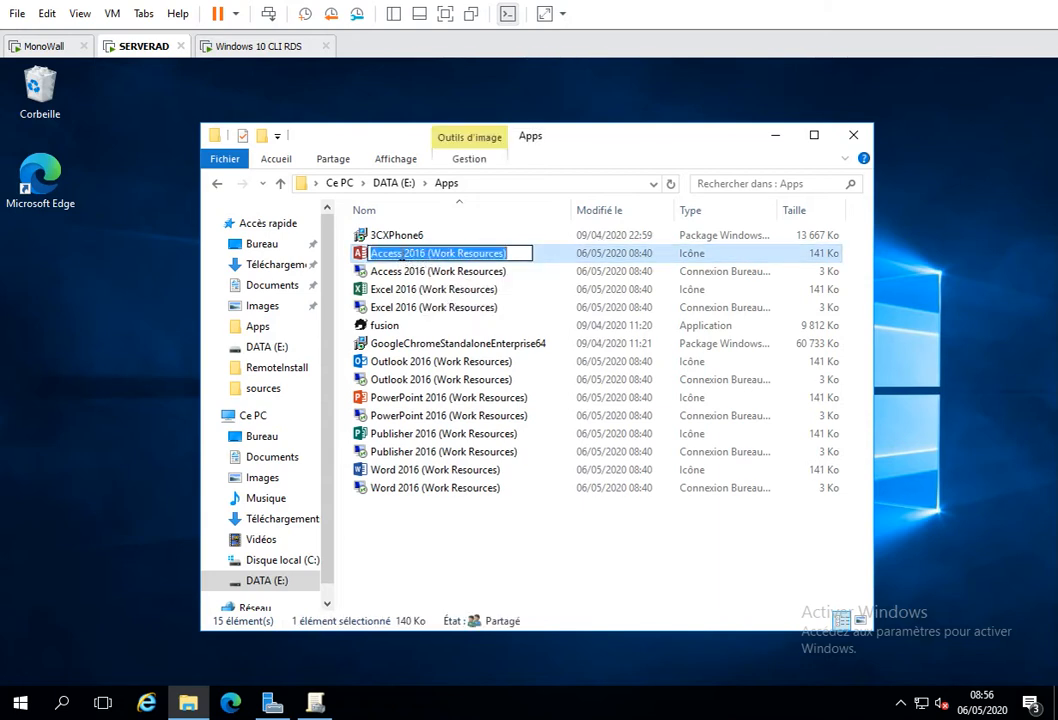
drag(405, 255, 578, 273)
key(Delete)
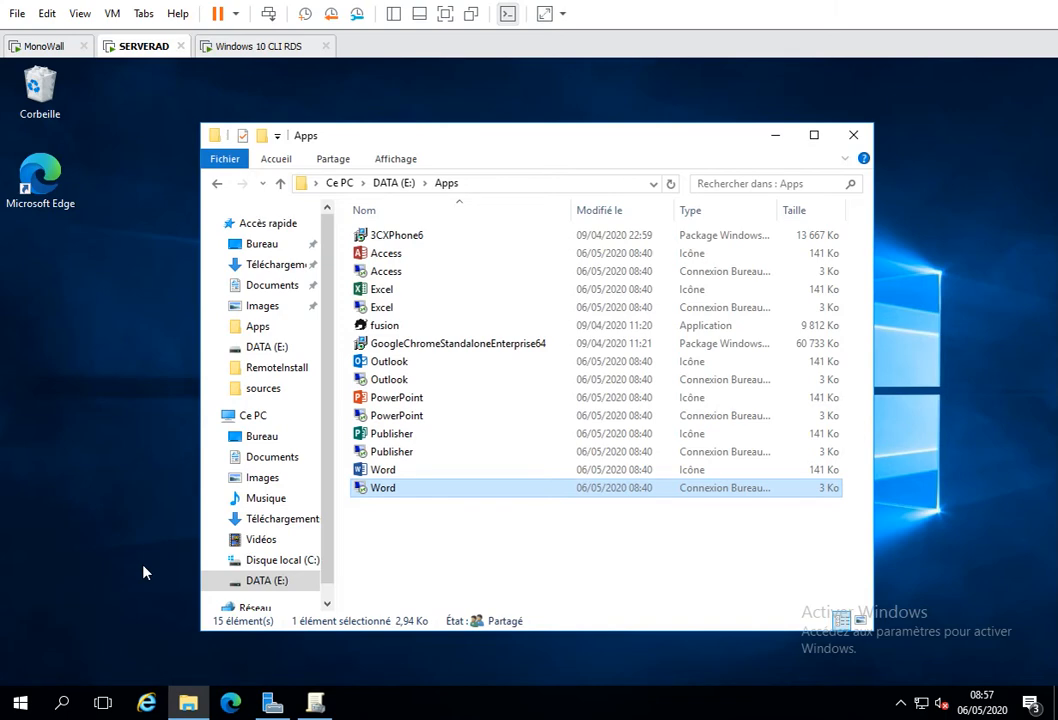
- In Group Policy Management, create a GPO named Icones linked to the Base organizational unit
click(315, 703)
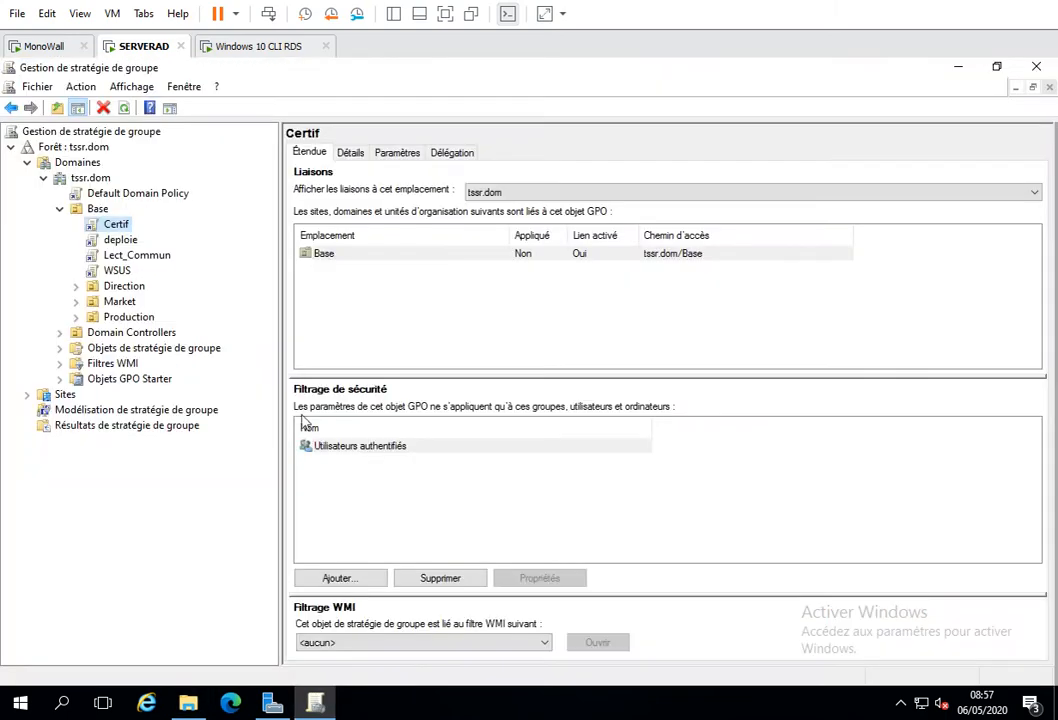
click(97, 210)
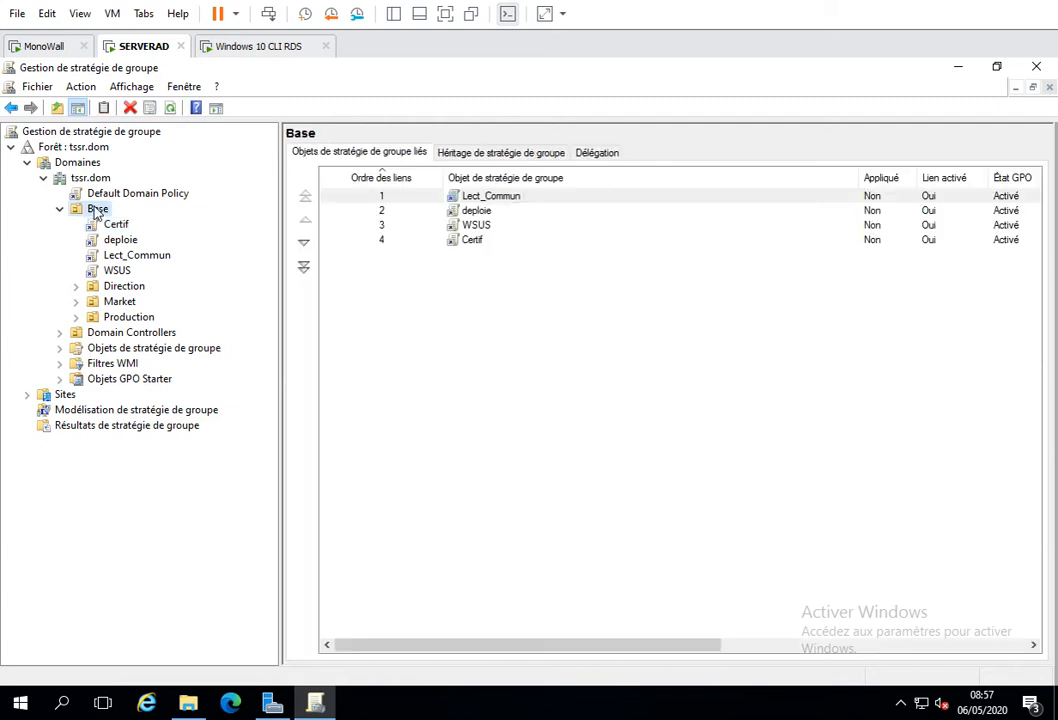
right_click(96, 211)
click(135, 217)
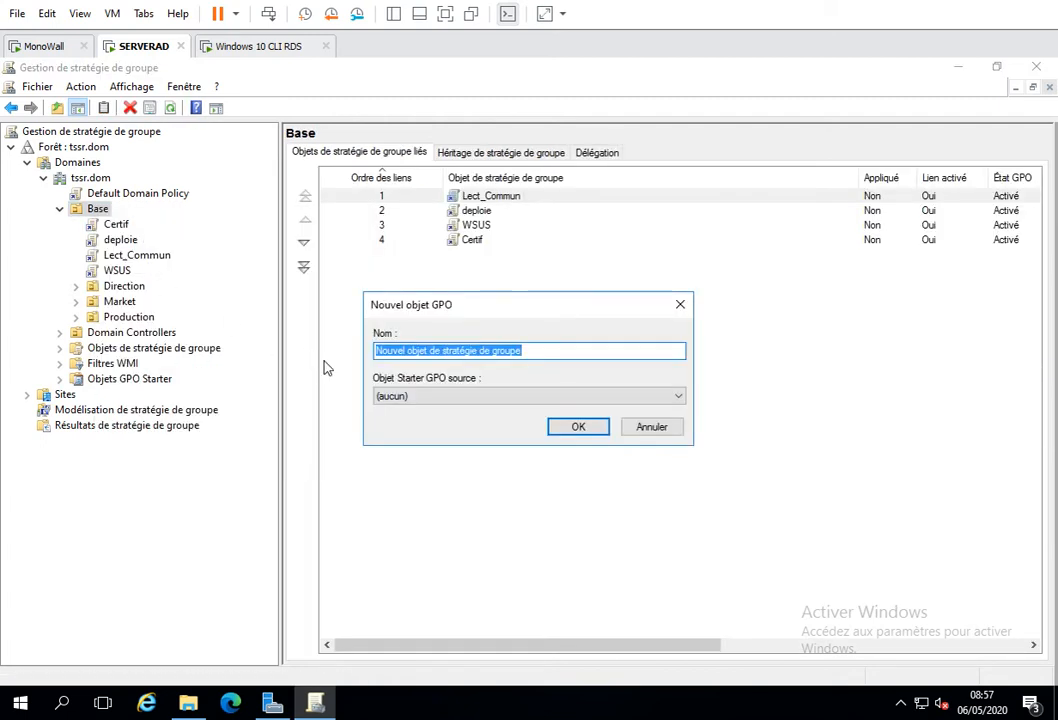
text(lc)
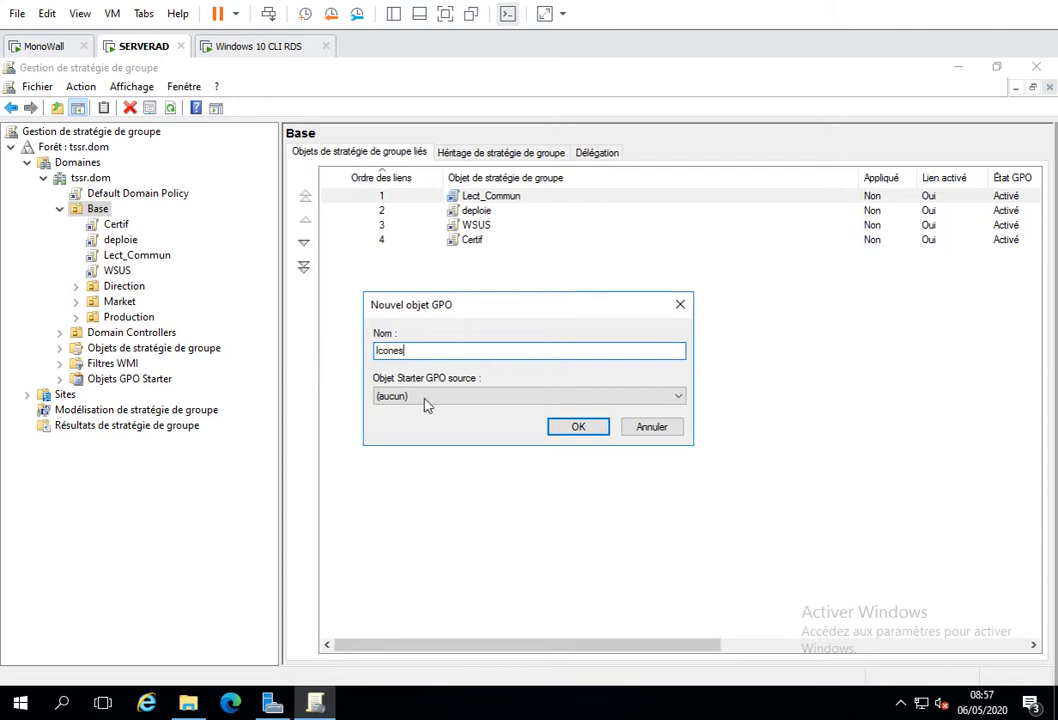
click(578, 427)
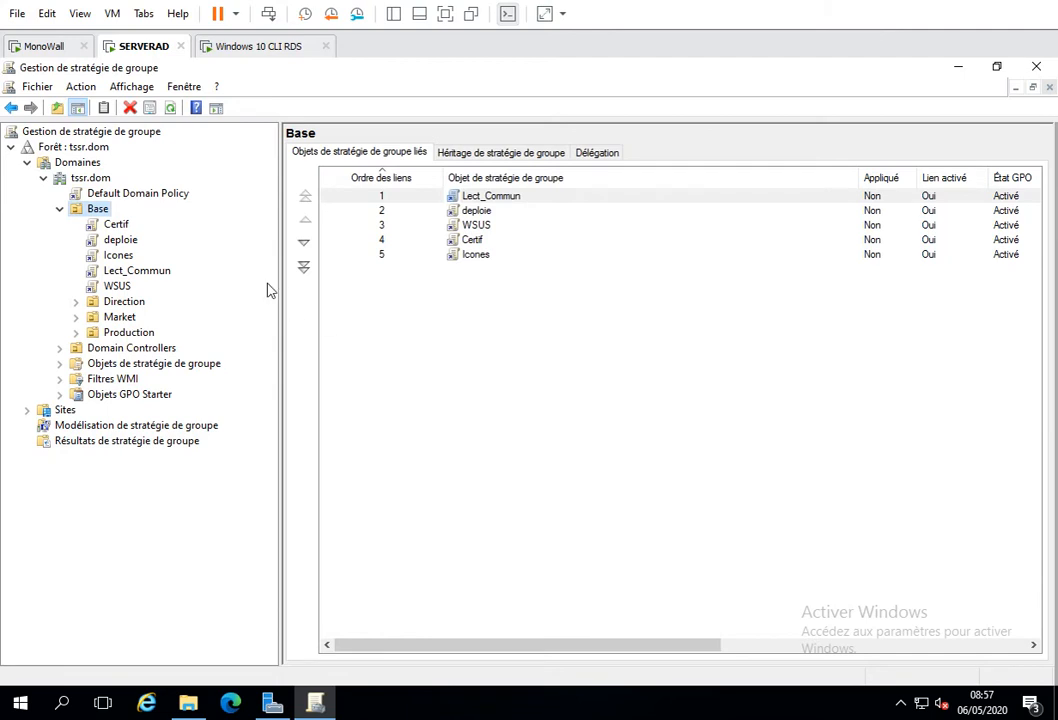
- Open the Icones GPO for editing and show Raccourcis under the user configuration's Windows preference settings
click(120, 256)
right_click(126, 262)
click(175, 268)
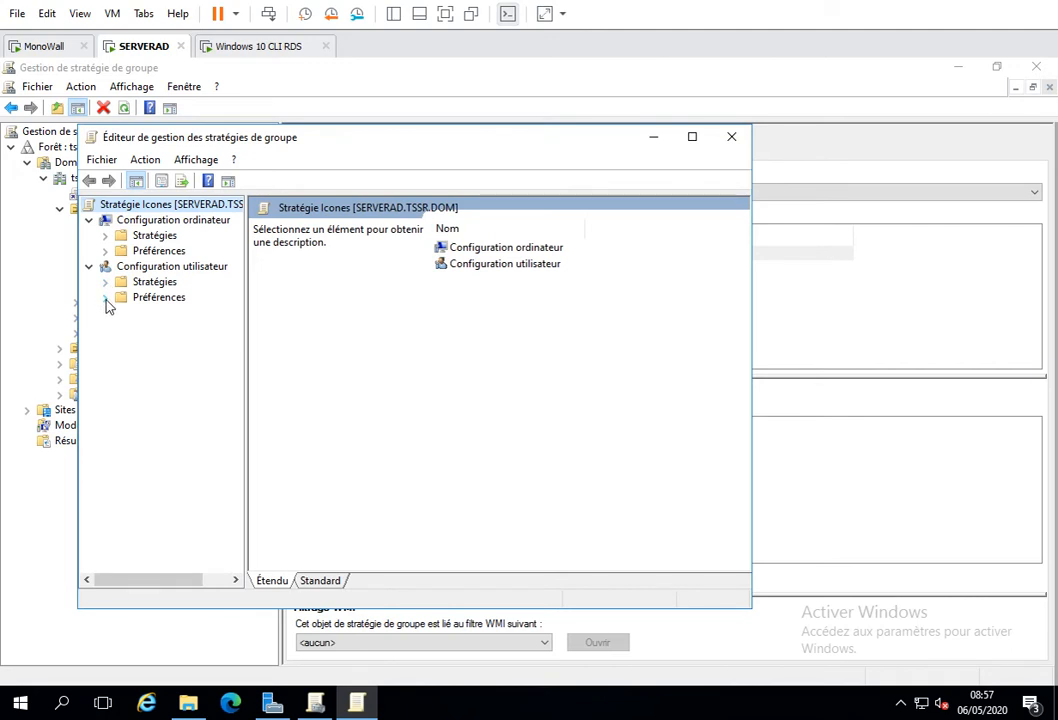
click(106, 299)
click(121, 314)
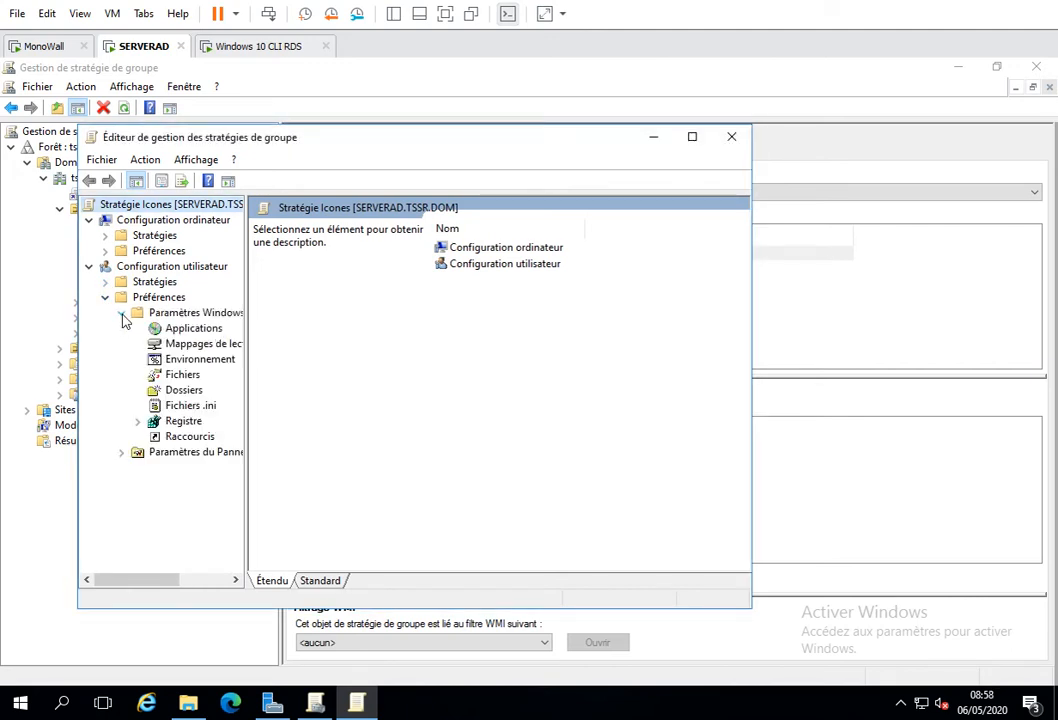
click(186, 436)
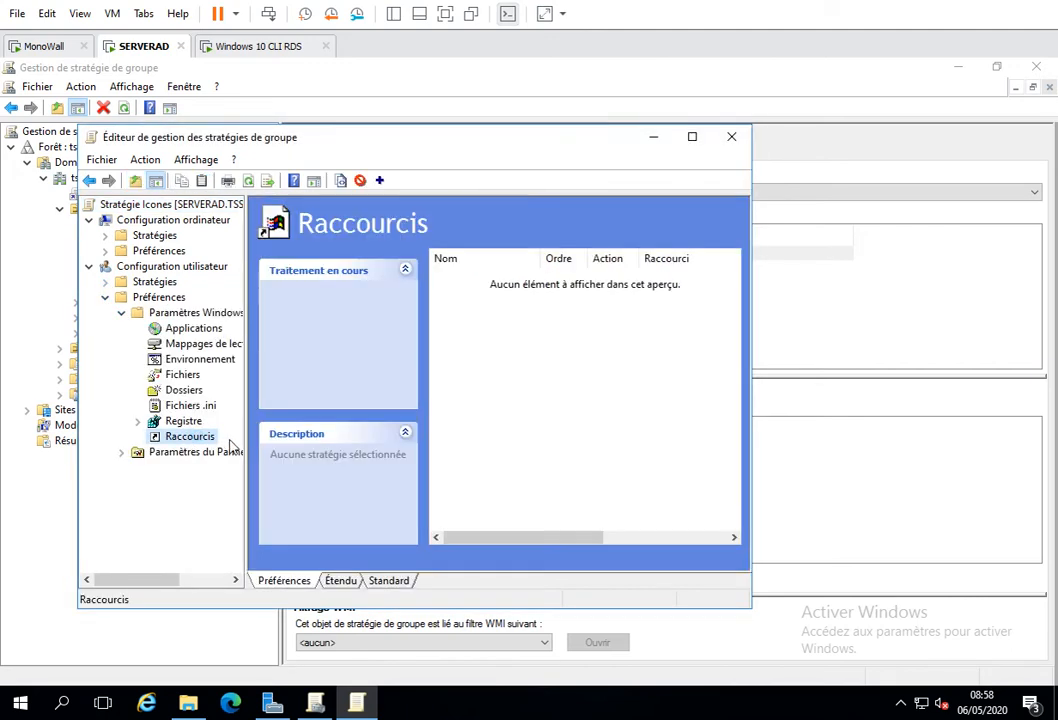
- Create a new shortcut preference named Word with its location set to Bureau
right_click(496, 334)
mouse_move(537, 341)
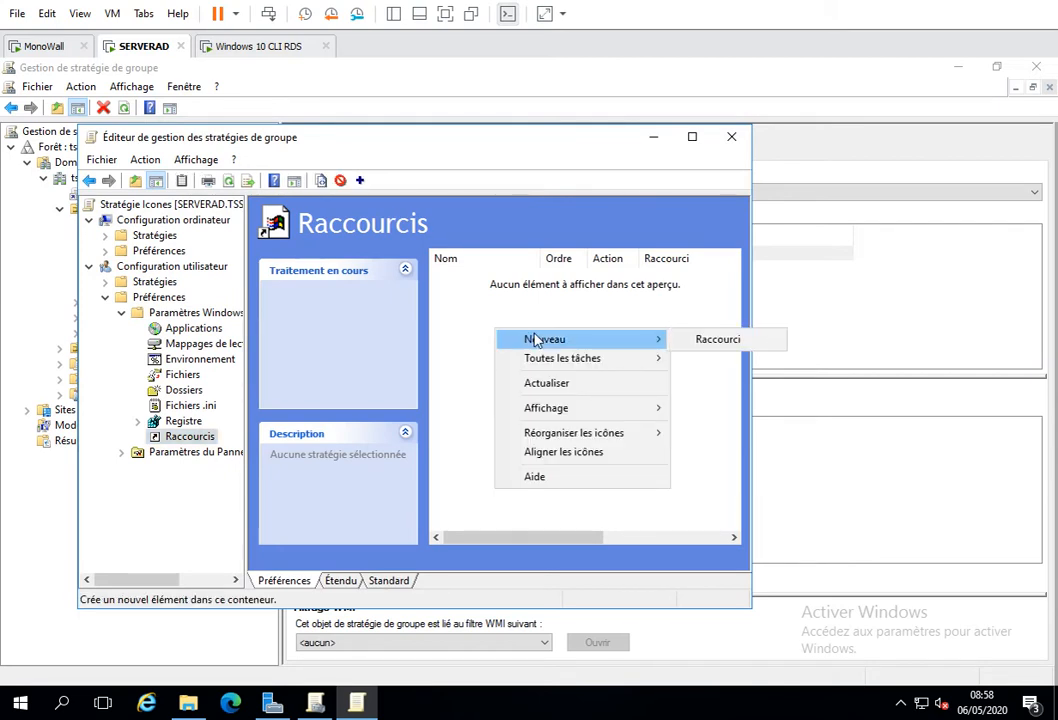
click(701, 343)
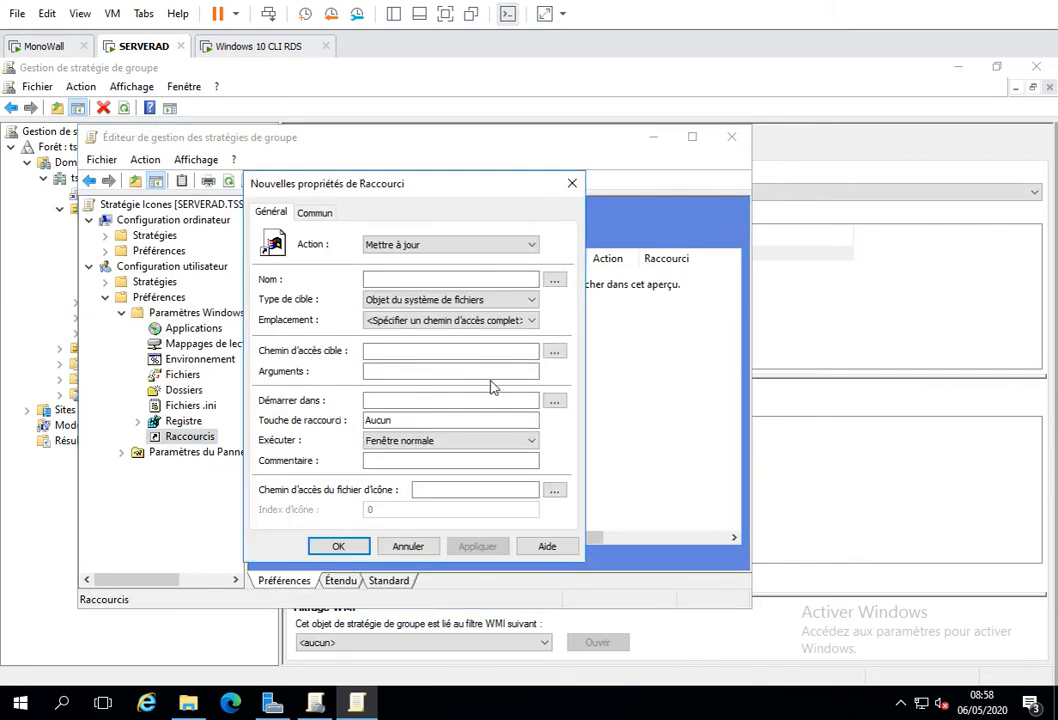
click(428, 279)
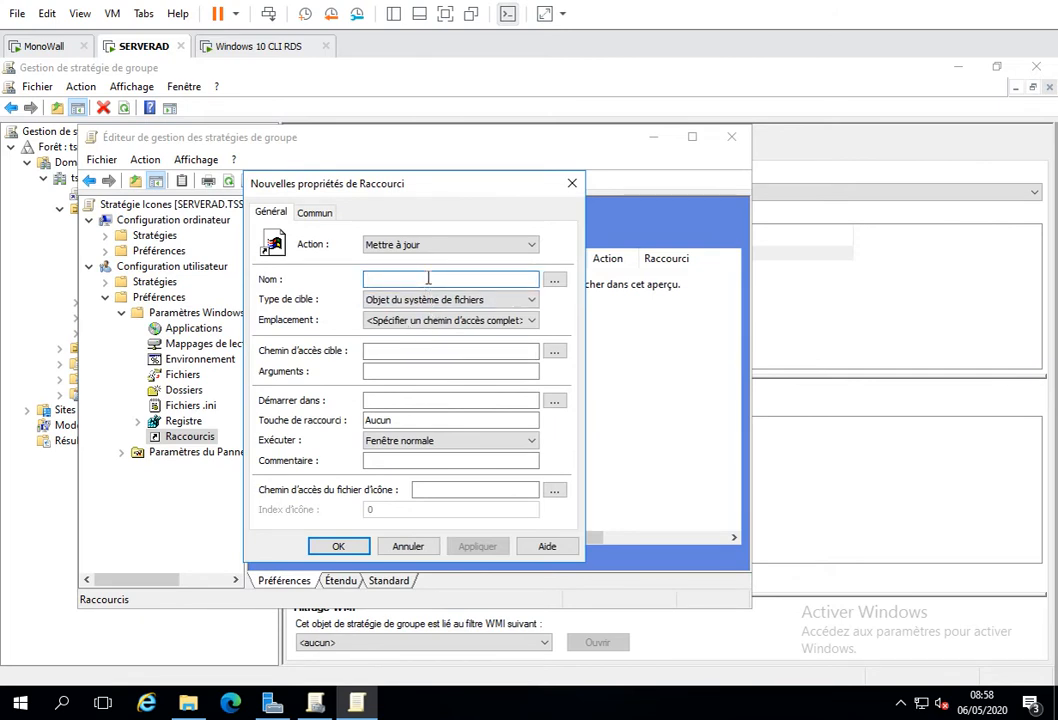
text(Word)
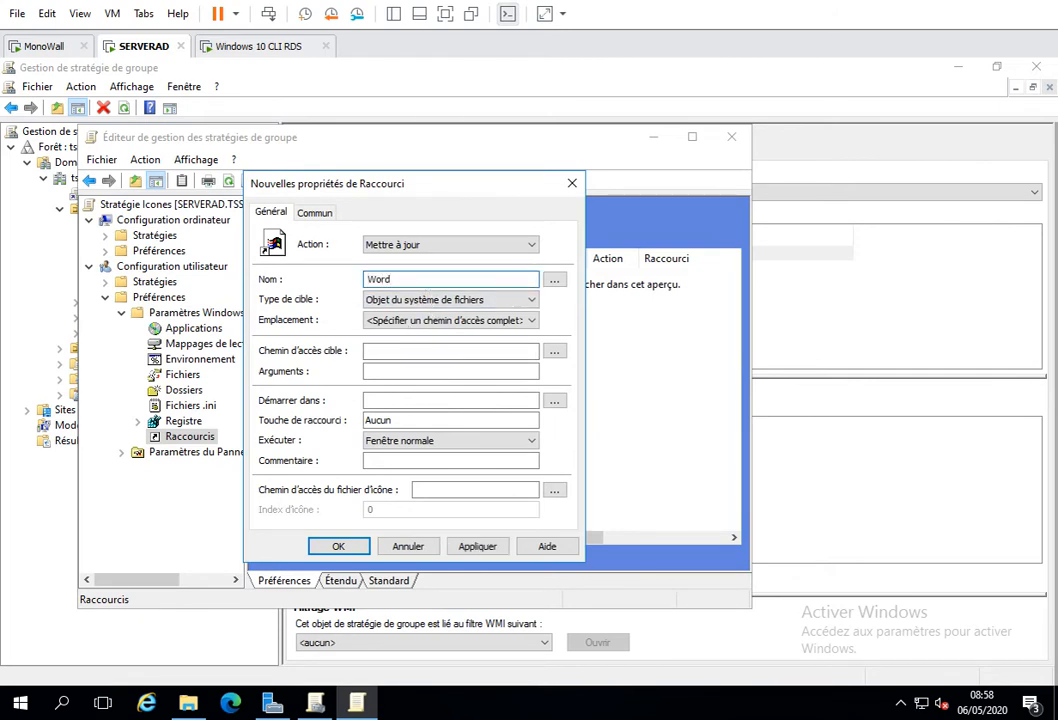
click(438, 318)
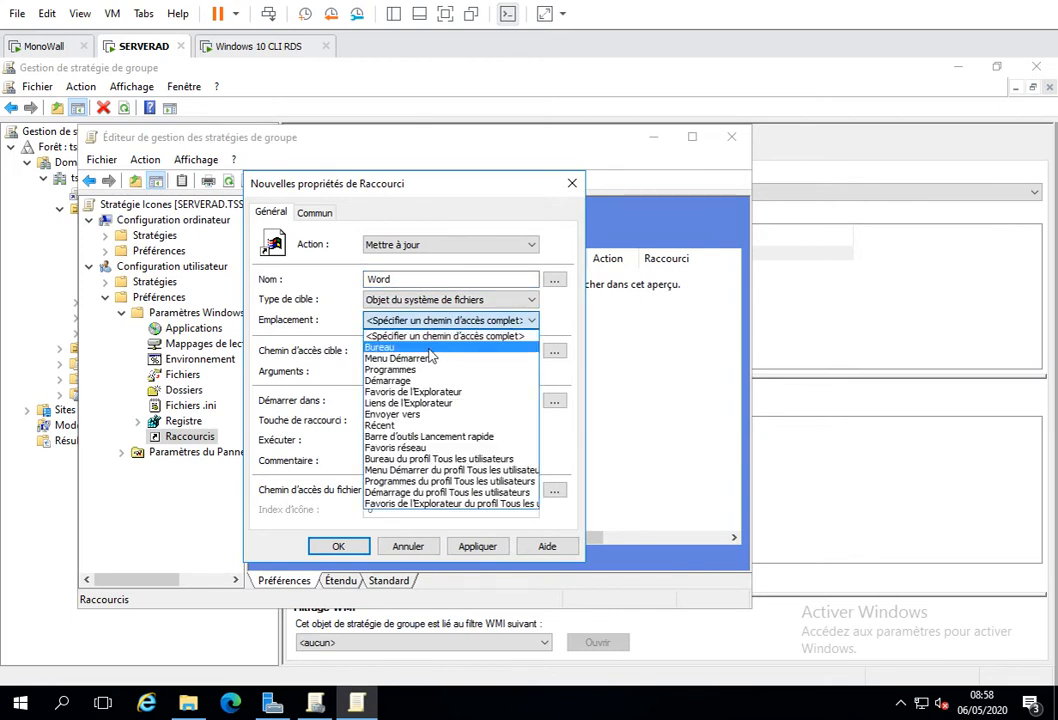
click(429, 349)
- Set the Word shortcut's target path to \\serverad\apps\word.rdp
click(418, 350)
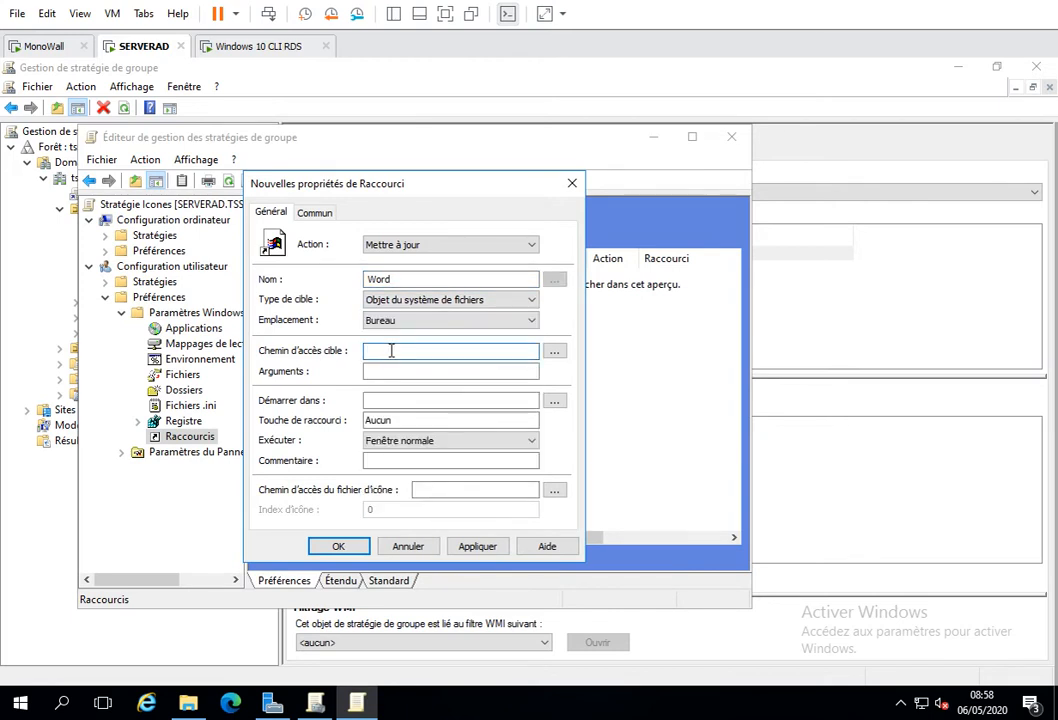
text(\\serverad\apps\wo)
text(rd.rdp)
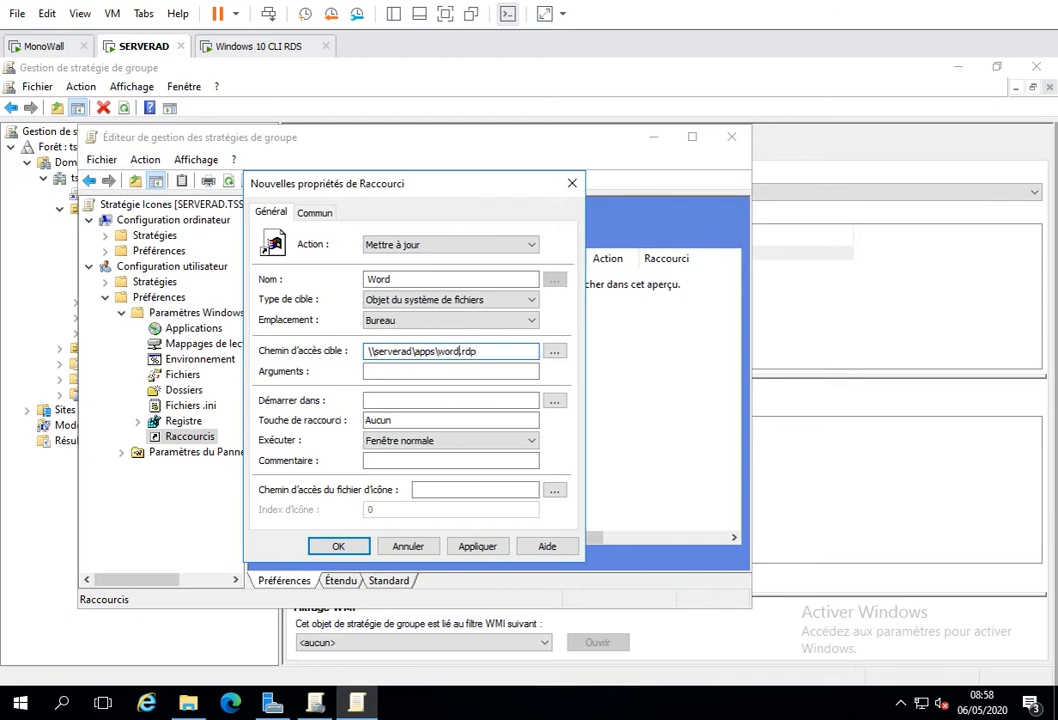
- Copy the folder part of the target path into the Word shortcut's start-in field as \\serverad\apps\
drag(437, 351, 366, 352)
key(ctrl+c)
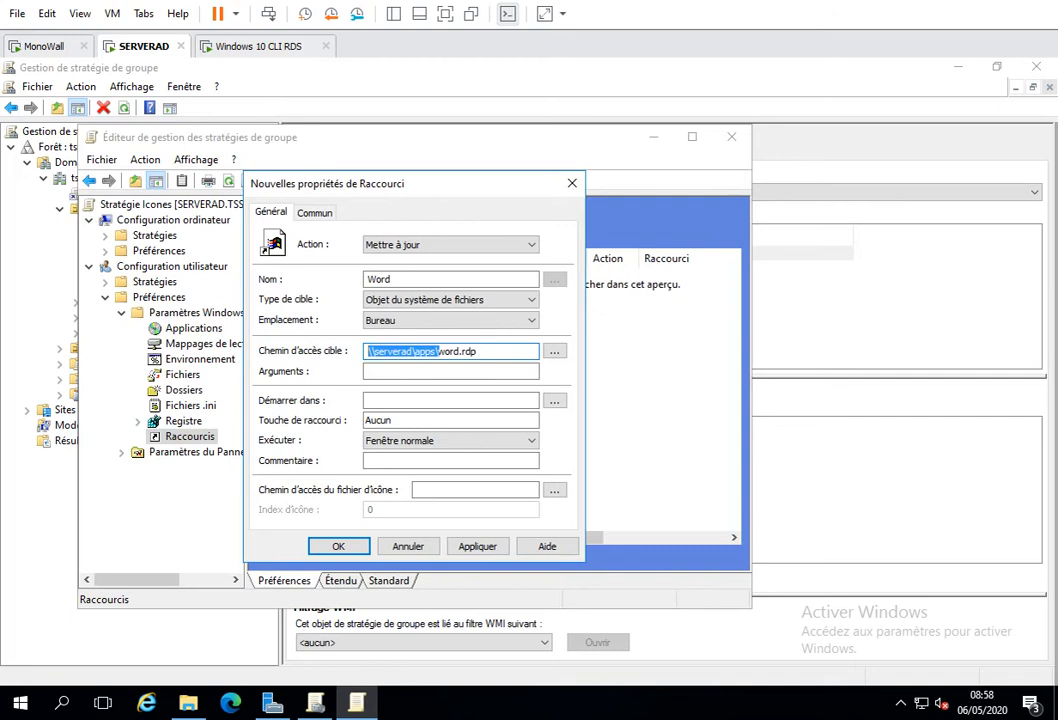
key(Tab)
key(Tab)
key(Tab)
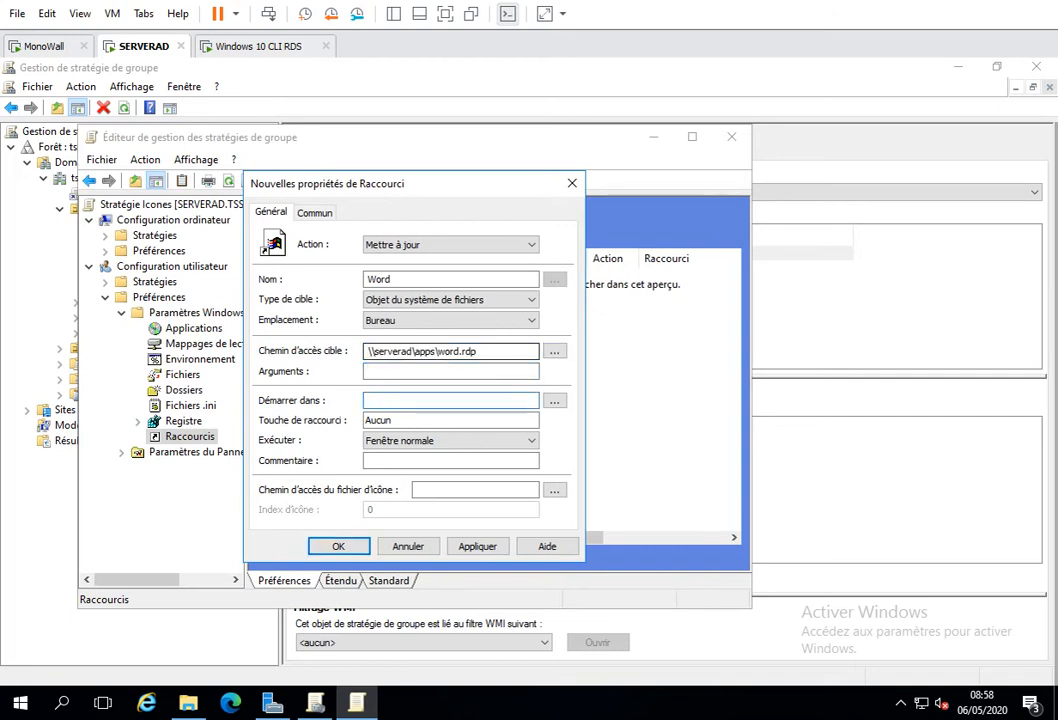
key(ctrl+v)
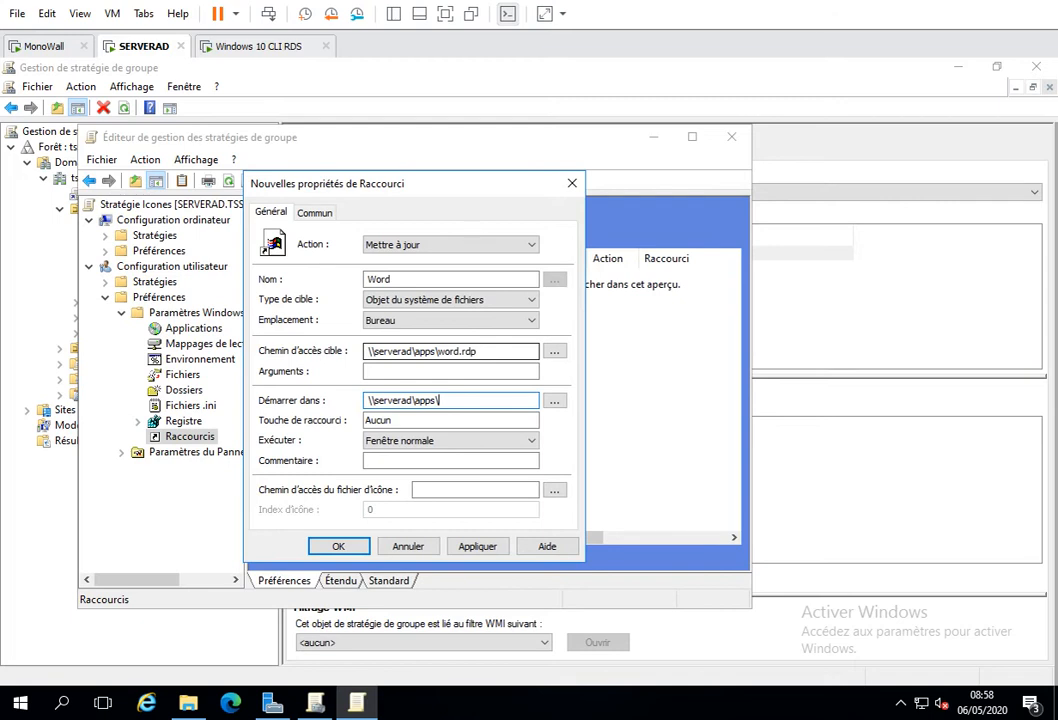
- Set the Word shortcut's icon file path to \\serverad\apps\word.ico, save the shortcut and close the policy editor
click(432, 493)
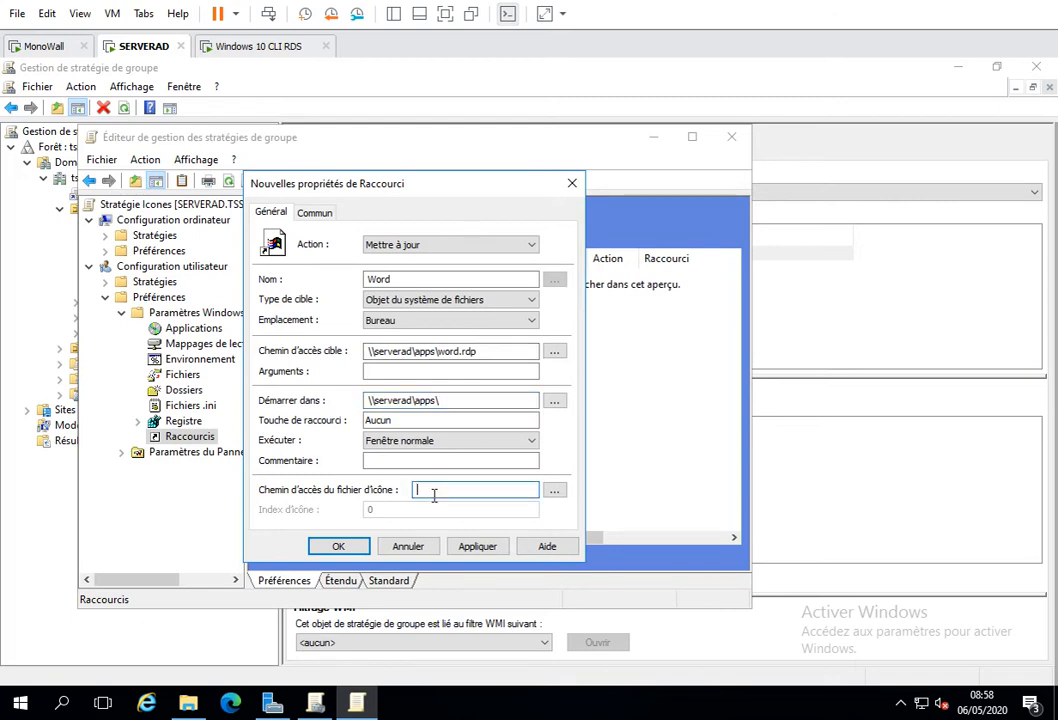
key(ctrl+v)
text(wo)
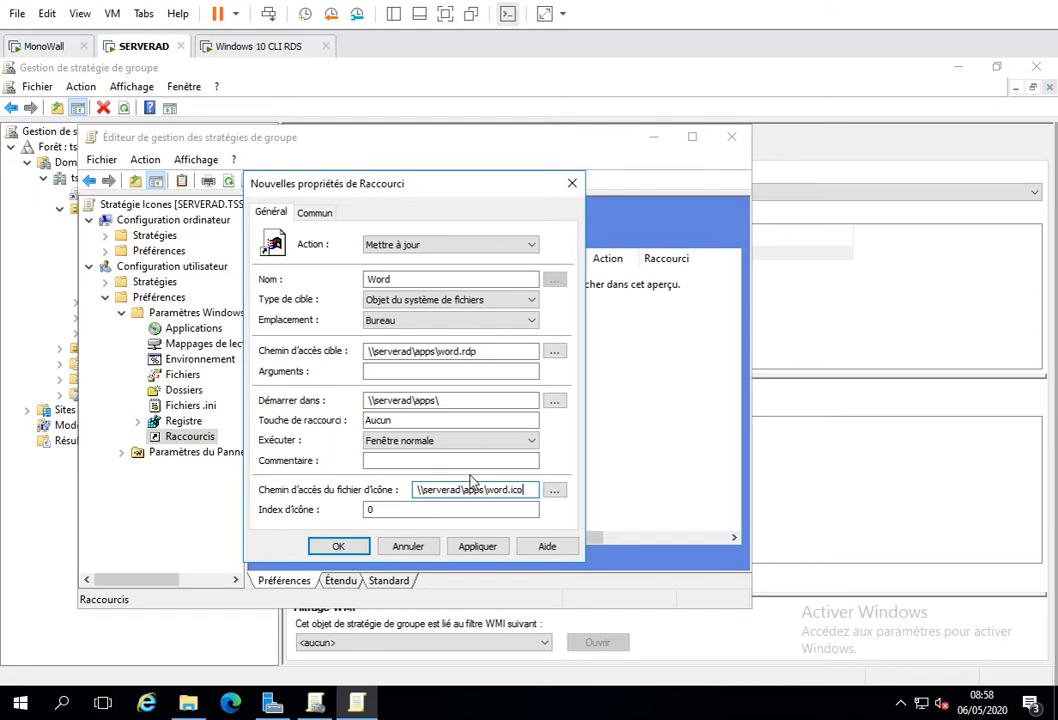
click(478, 548)
click(338, 546)
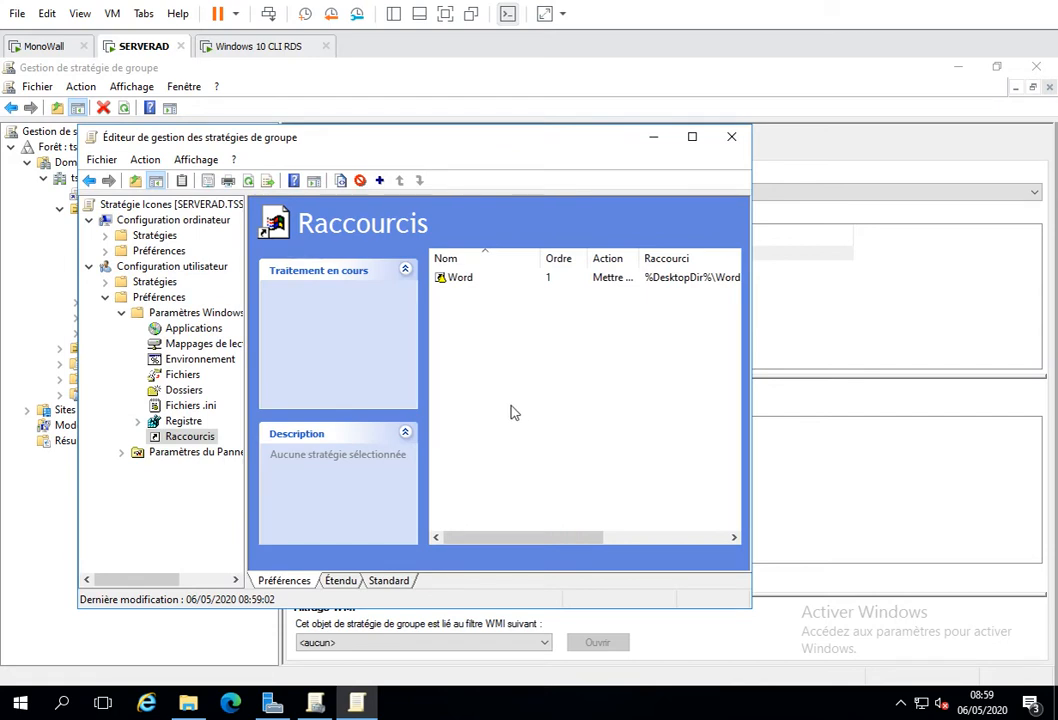
click(731, 140)
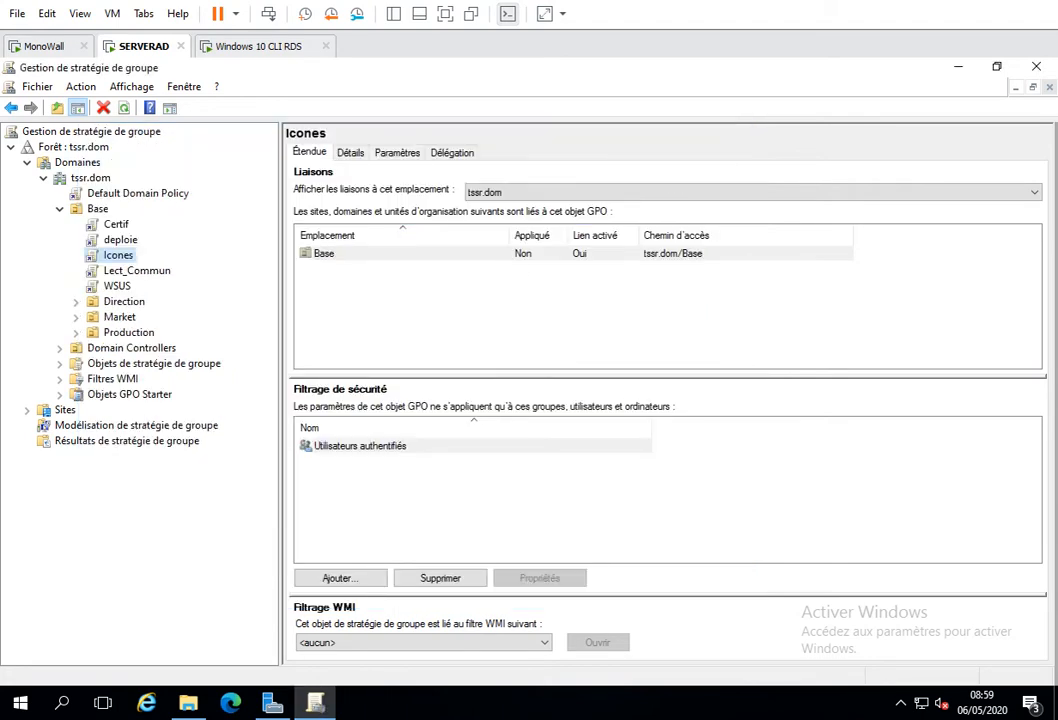
- Switch to the Windows 10 CLI RDS machine and close all its open folder, properties and RemoteApp connection windows
click(220, 44)
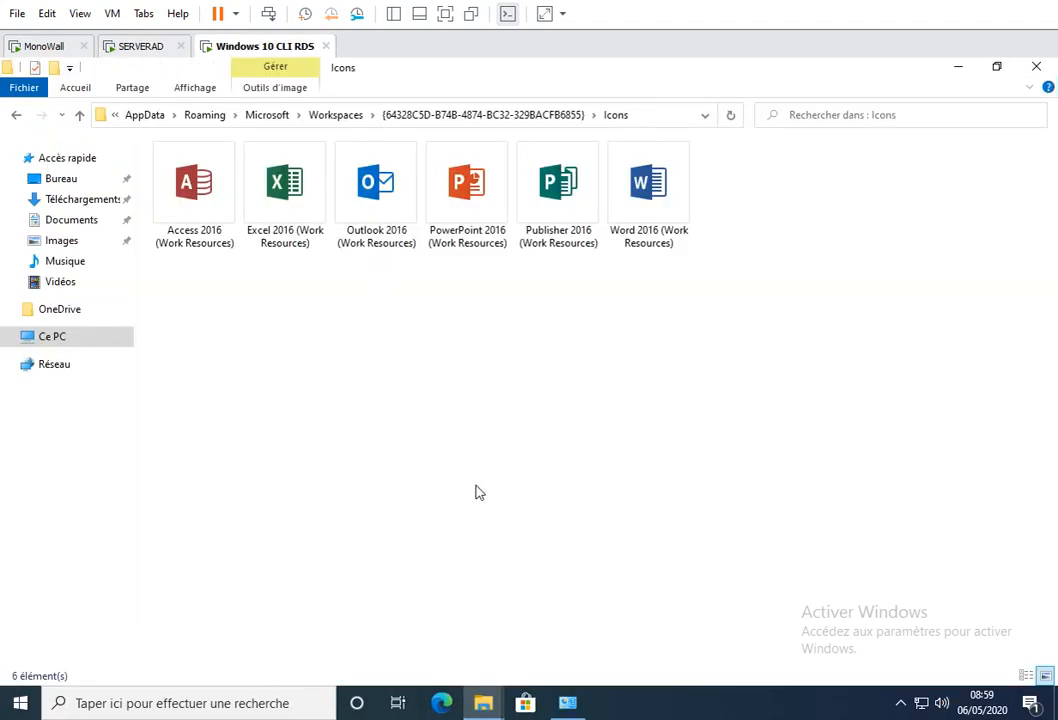
click(1036, 66)
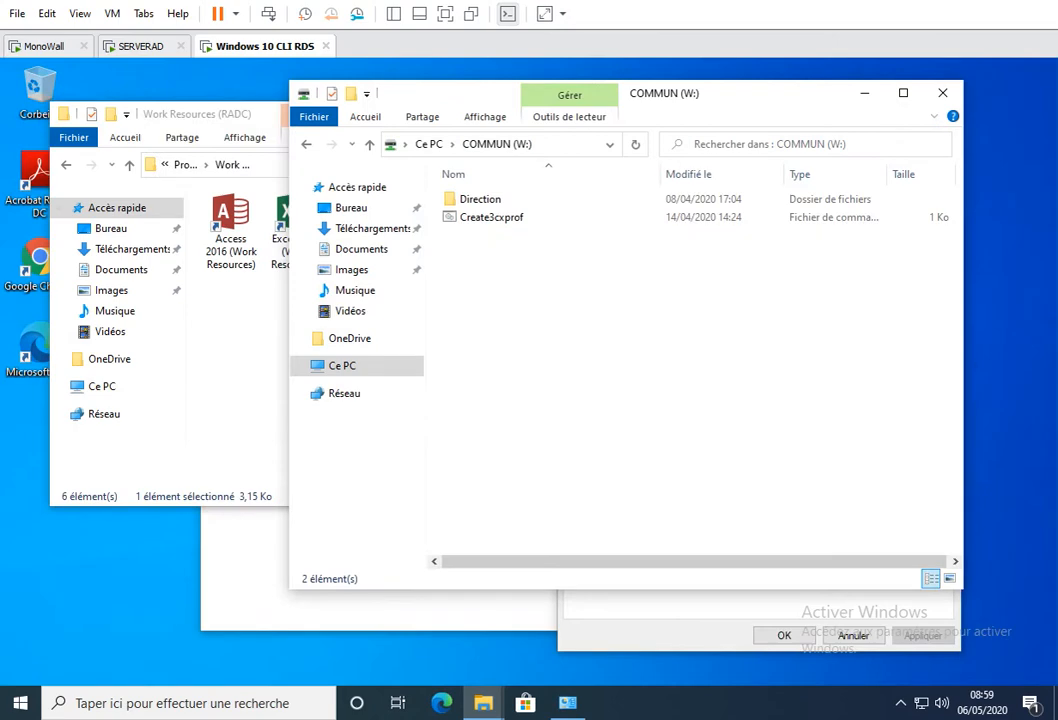
click(942, 93)
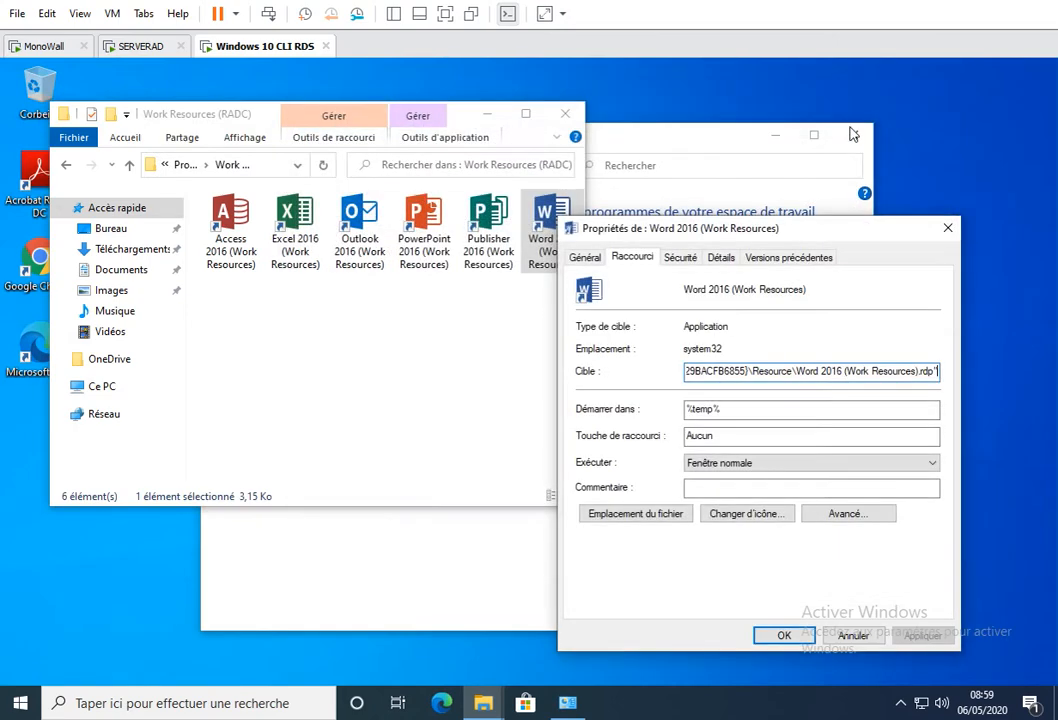
click(947, 228)
click(565, 113)
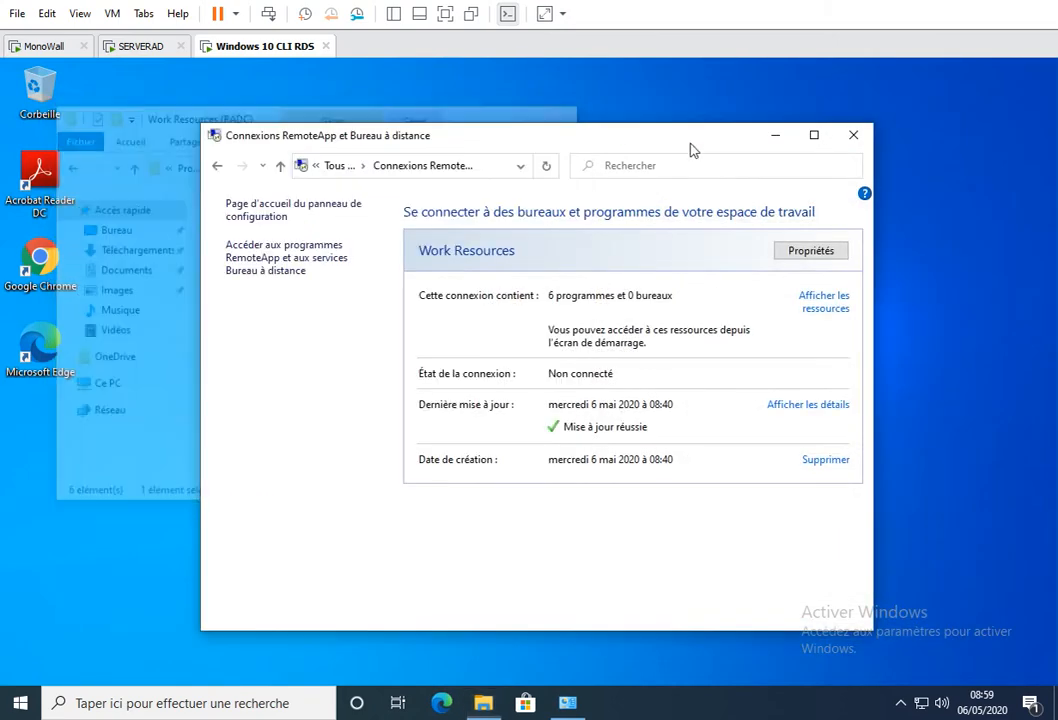
click(855, 137)
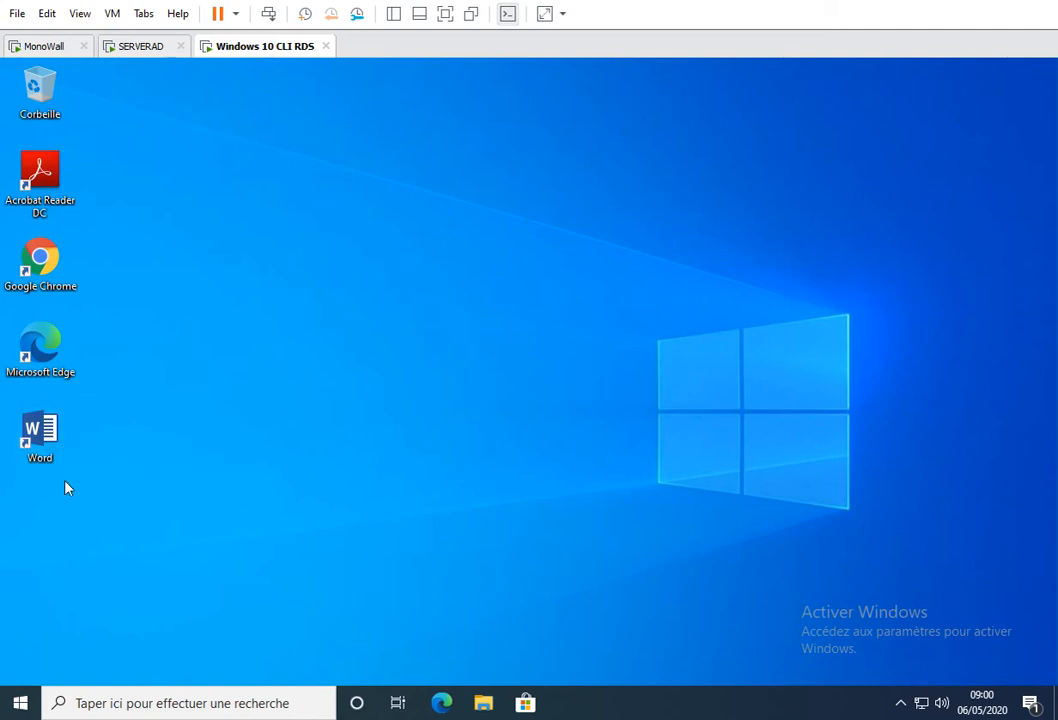
- Return to SERVERAD, reopen the Icones GPO for editing and show Raccourcis under the user's Windows preference settings
click(112, 47)
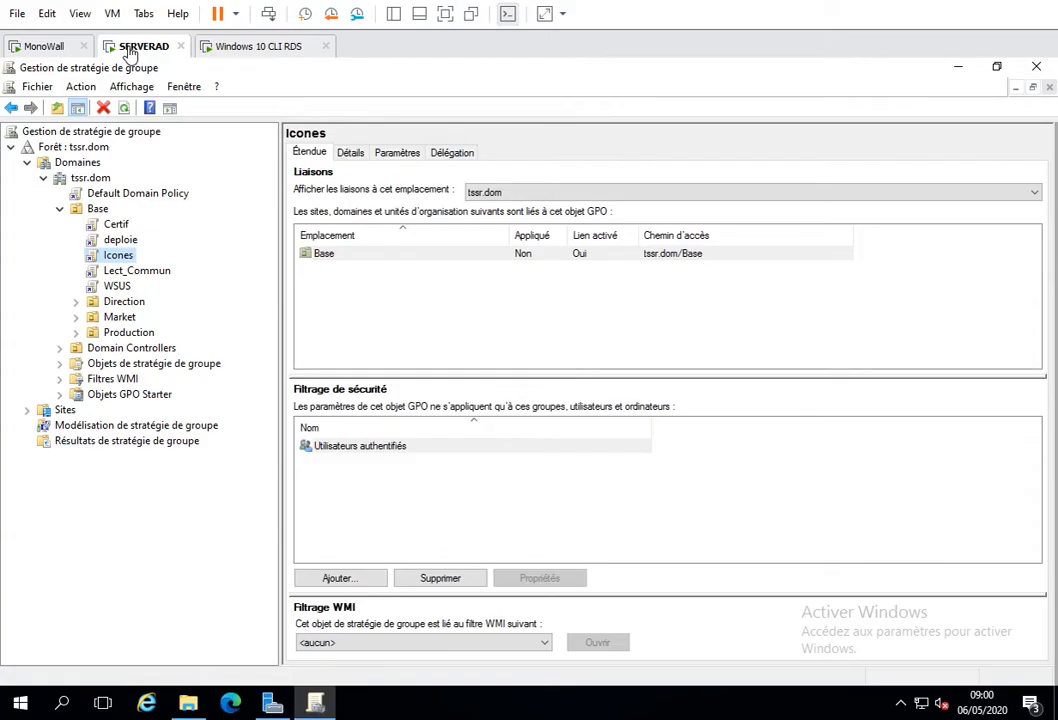
right_click(133, 256)
click(150, 262)
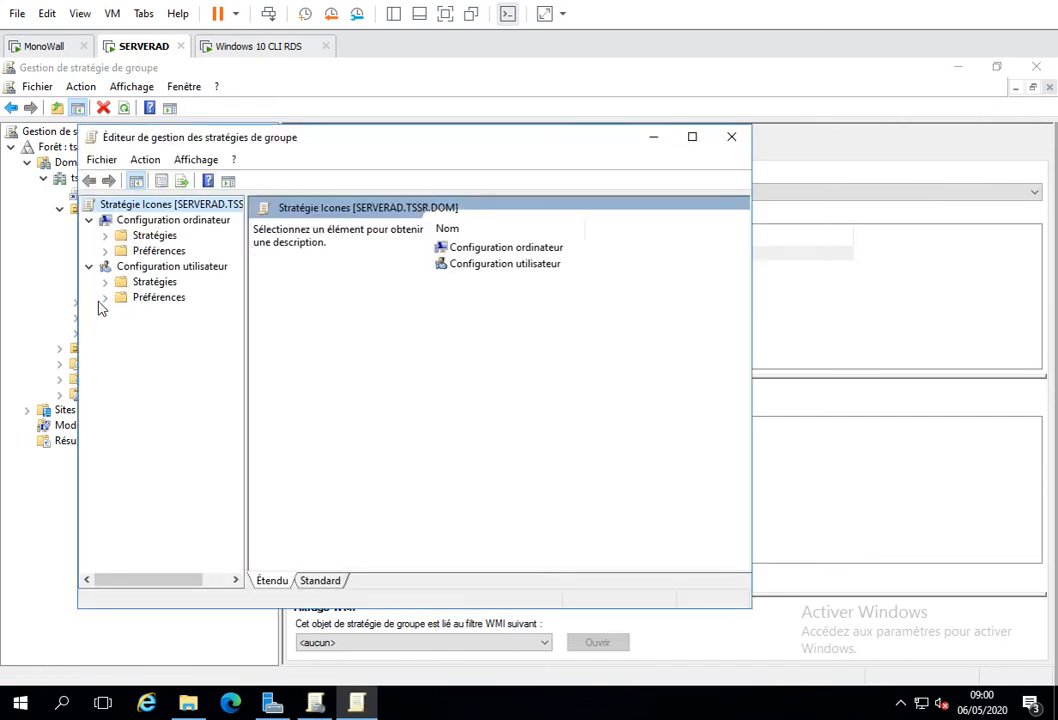
click(105, 297)
click(121, 312)
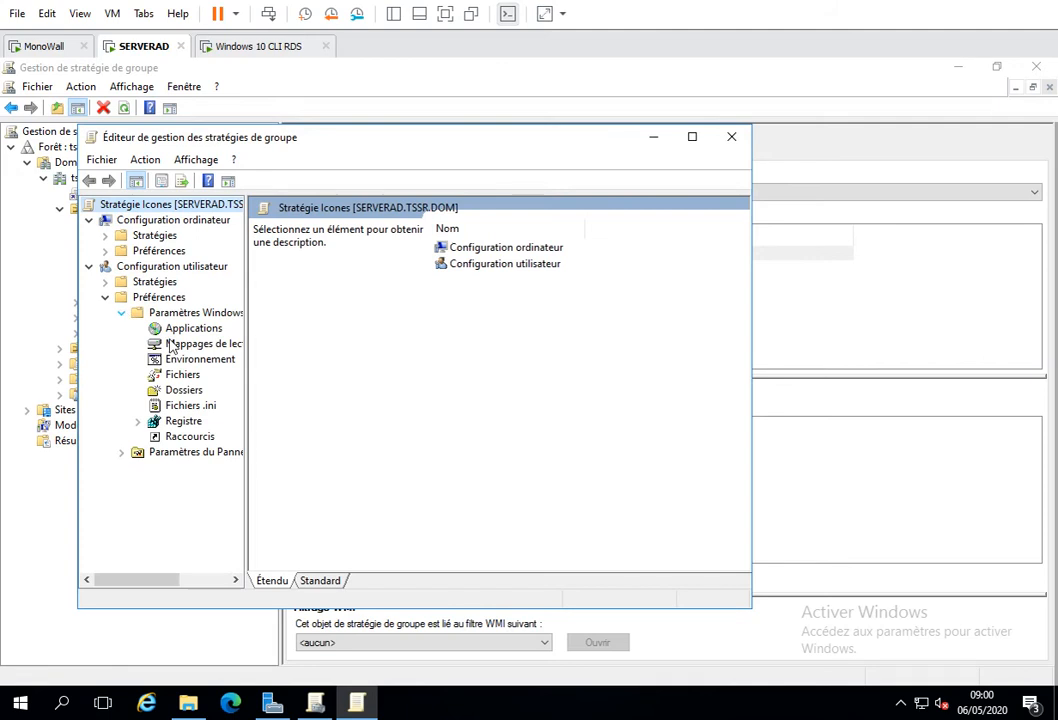
click(188, 437)
- Create a new shortcut preference named Excel with the target path \\serverad\apps\excel.rdp
right_click(456, 320)
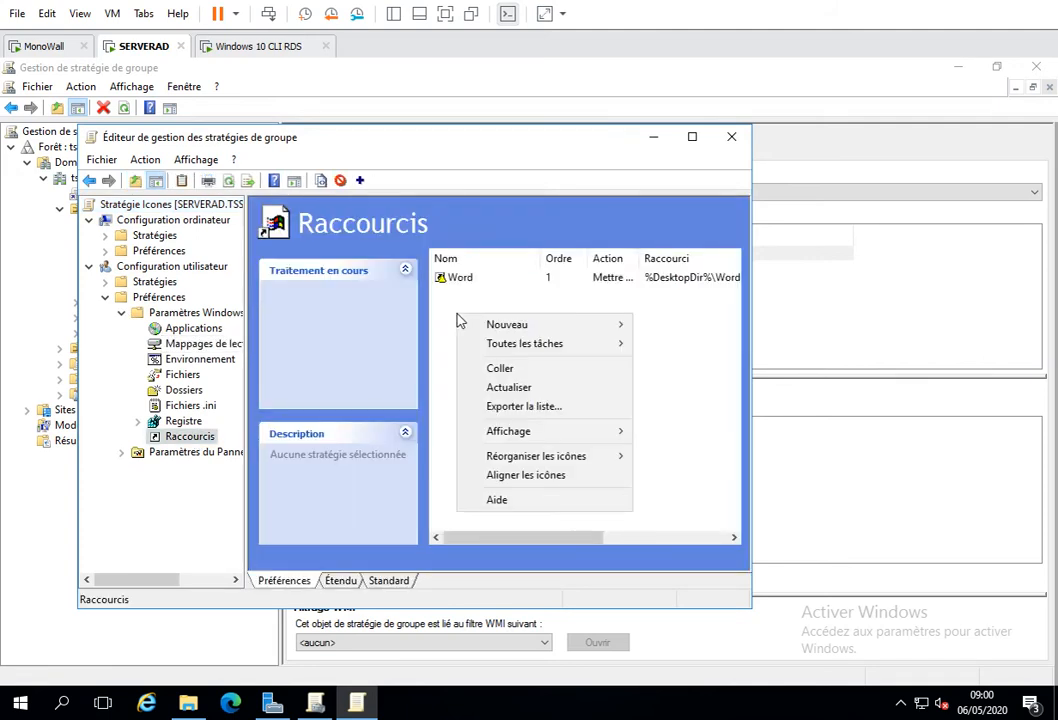
mouse_move(490, 326)
click(659, 326)
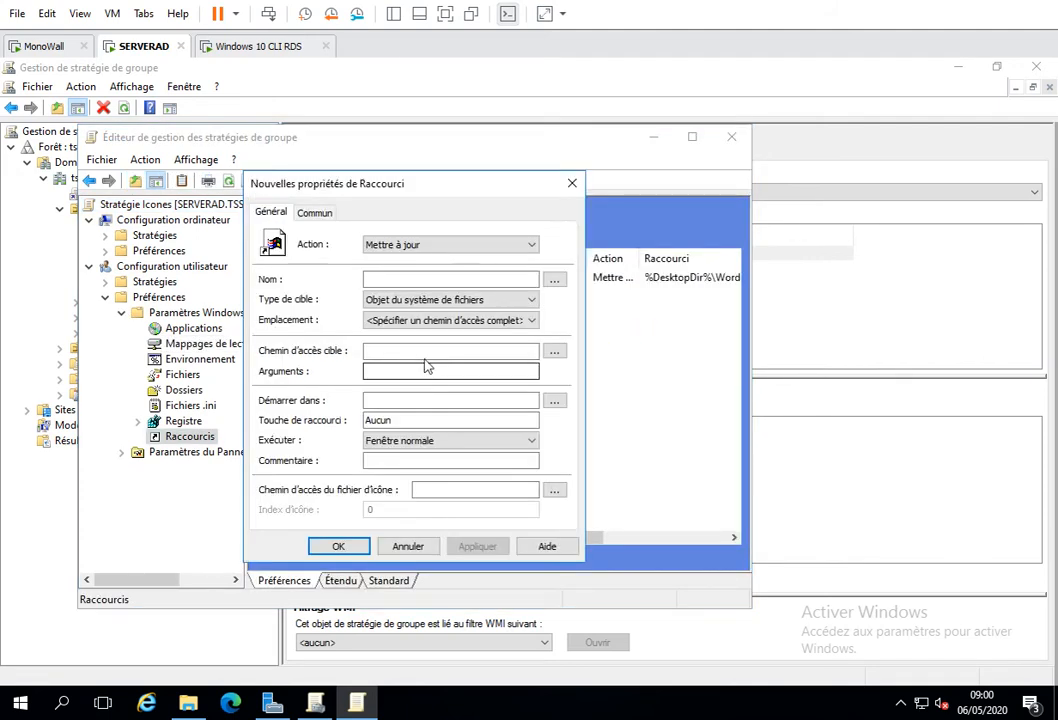
click(388, 280)
text(Excel)
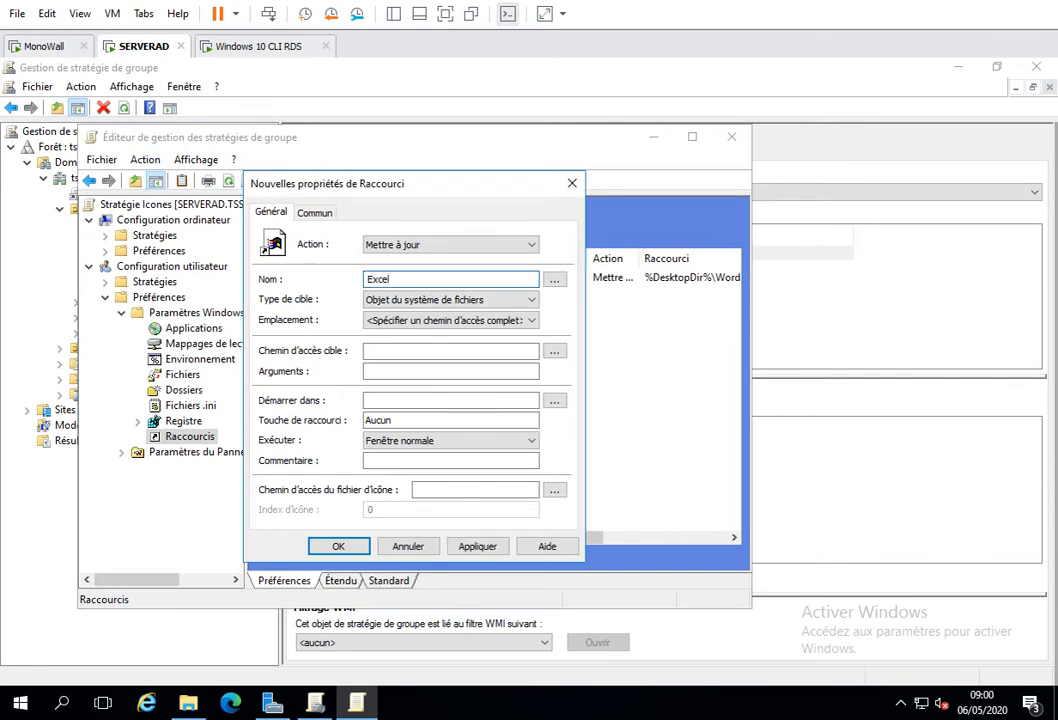
click(383, 352)
text(\serverad\apps\)
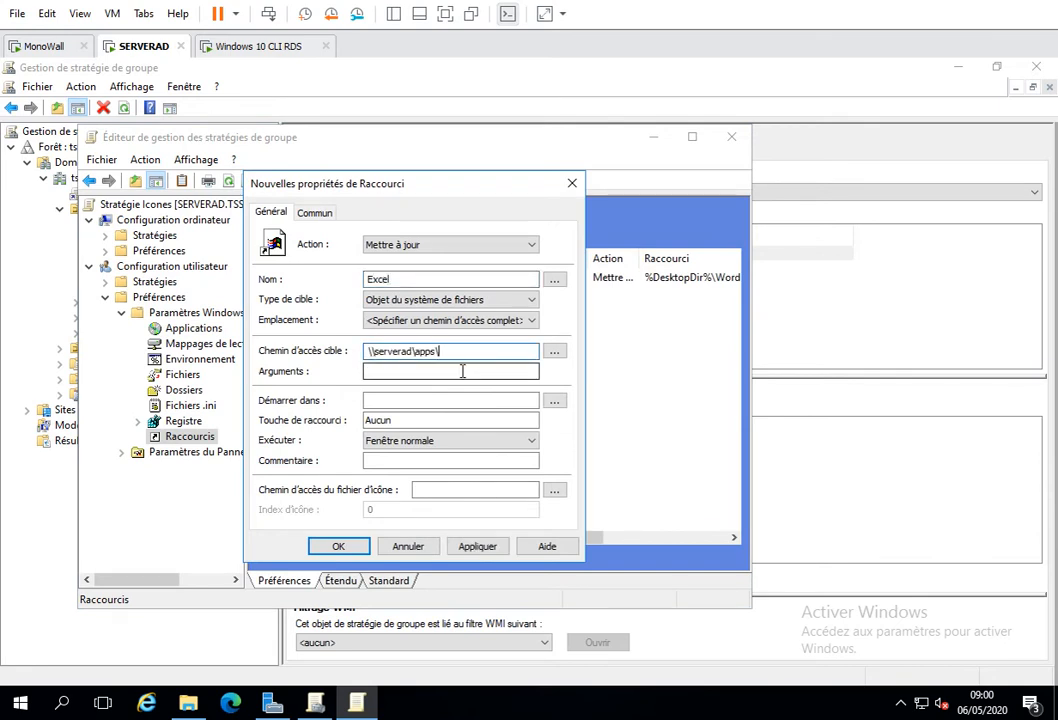
text(excel.rdp)
- Set the Excel shortcut's start-in folder to \\serverad\apps\ and its icon file path to \\serverad\apps\excel.ico, and save it
click(381, 400)
text(\serverad\apps\)
click(435, 490)
text(\\serverad\apps\)
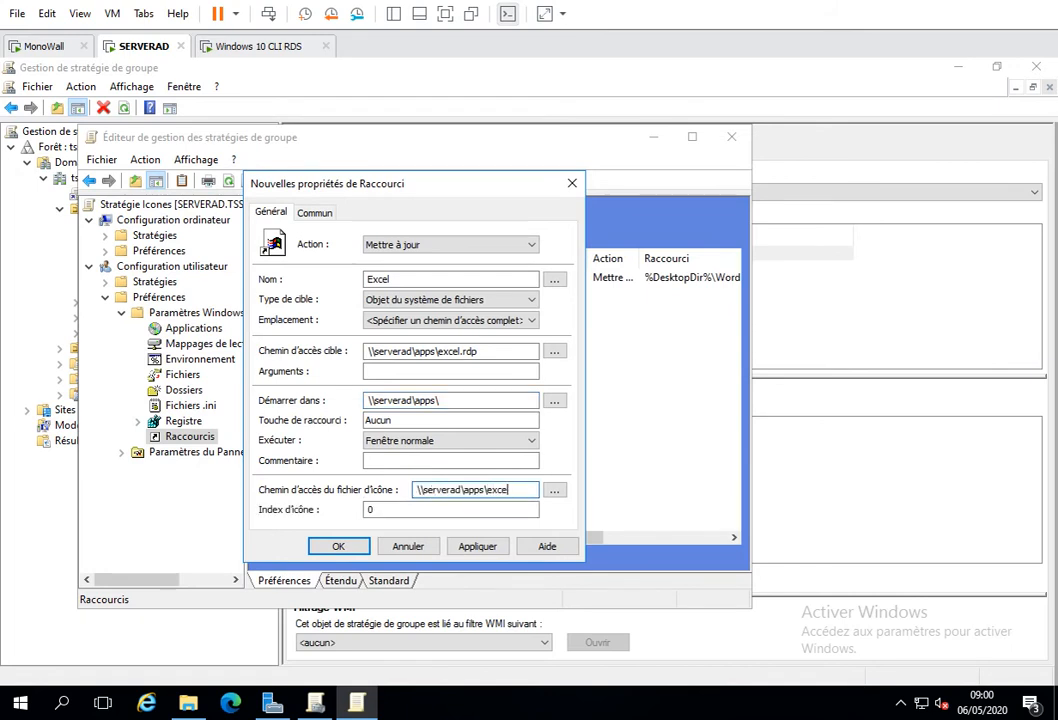
text(excel.ico)
click(468, 550)
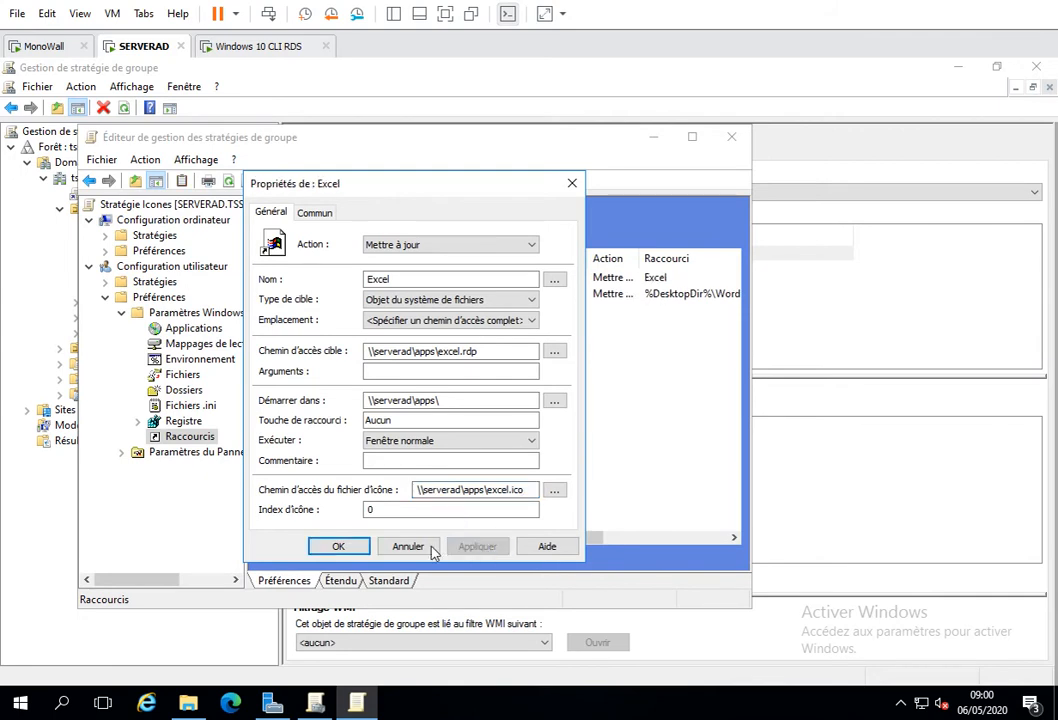
click(340, 547)
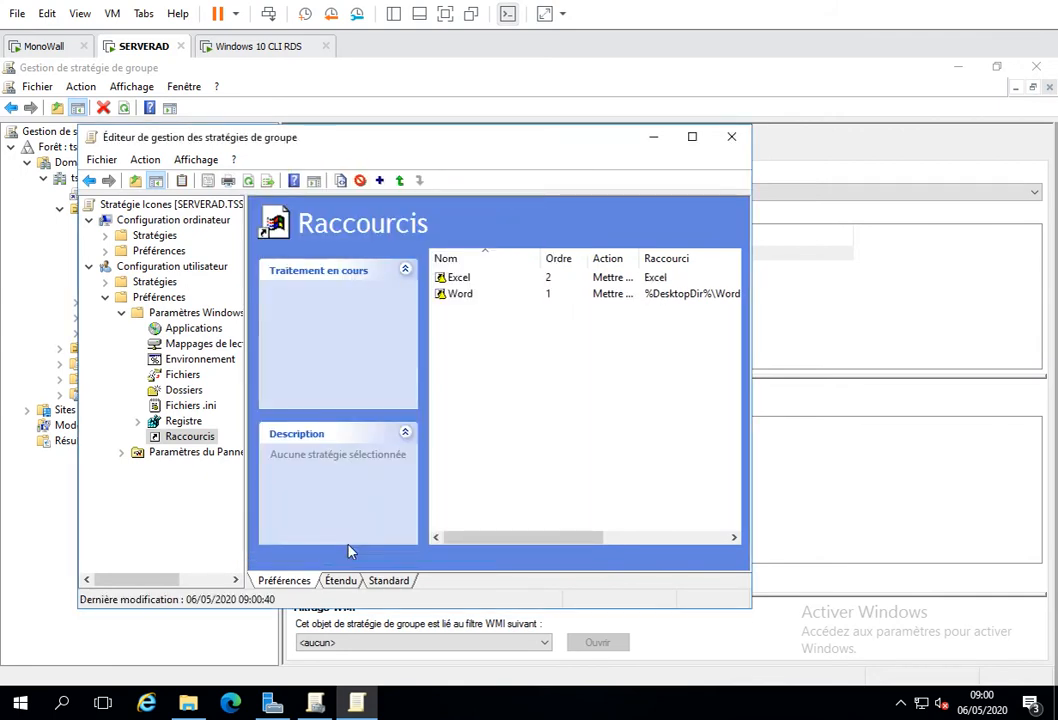
- Switch to the Windows 10 CLI RDS machine and run gpupdate to refresh its group policy
click(245, 47)
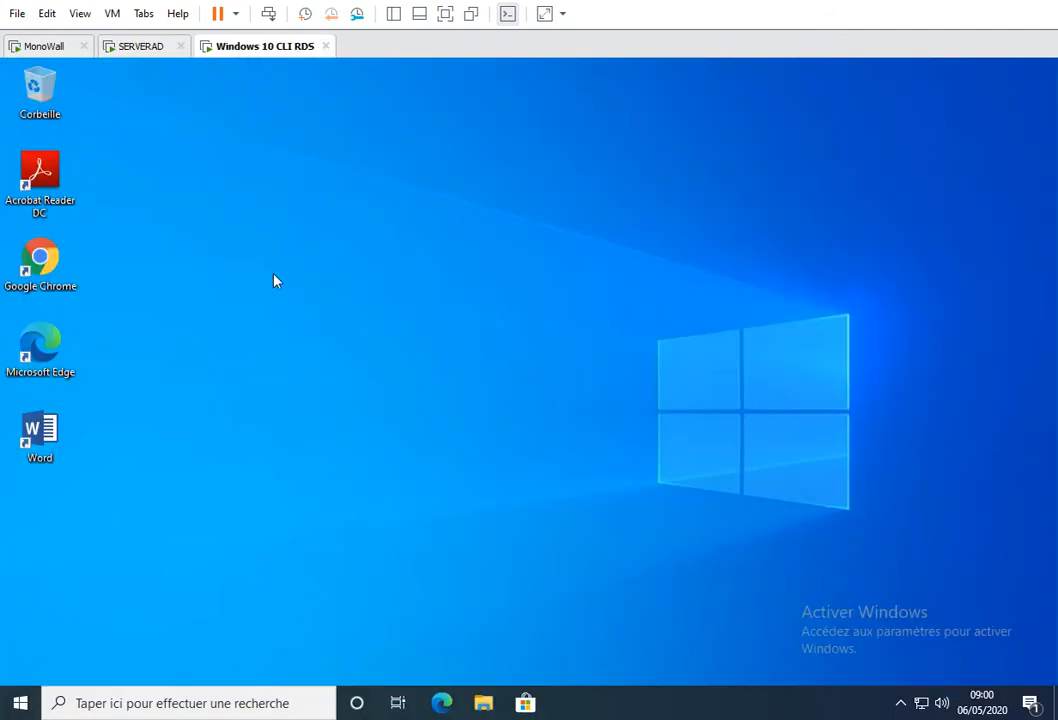
key(super+r)
key(Return)
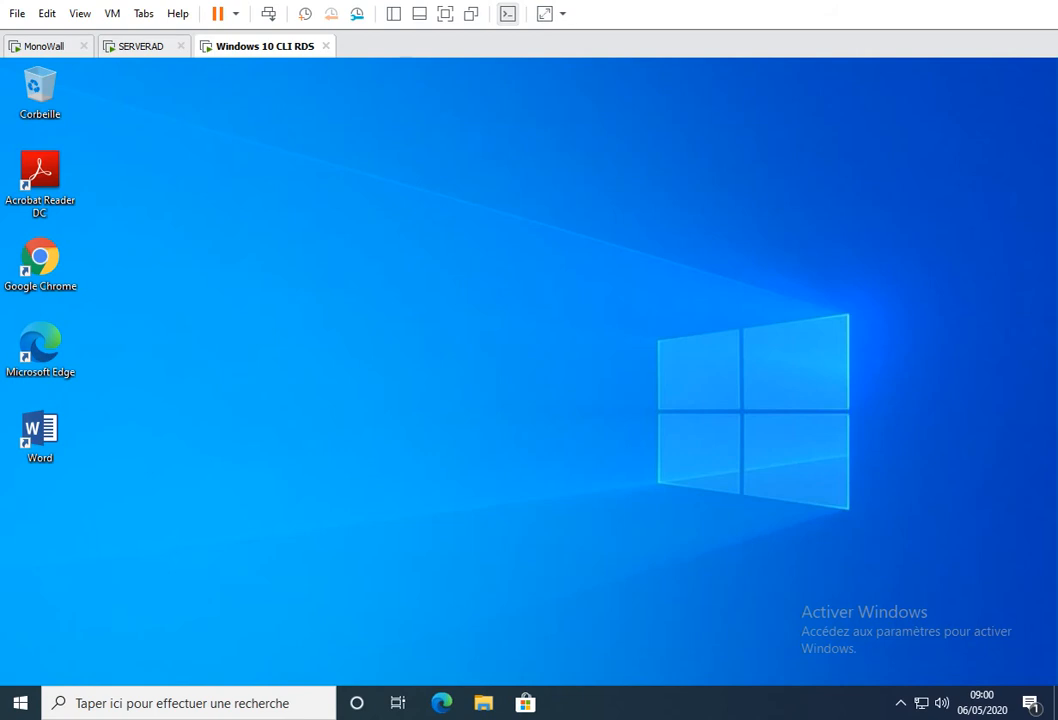
- Back on SERVERAD, set the Excel shortcut's location to Bureau and save the change
click(141, 46)
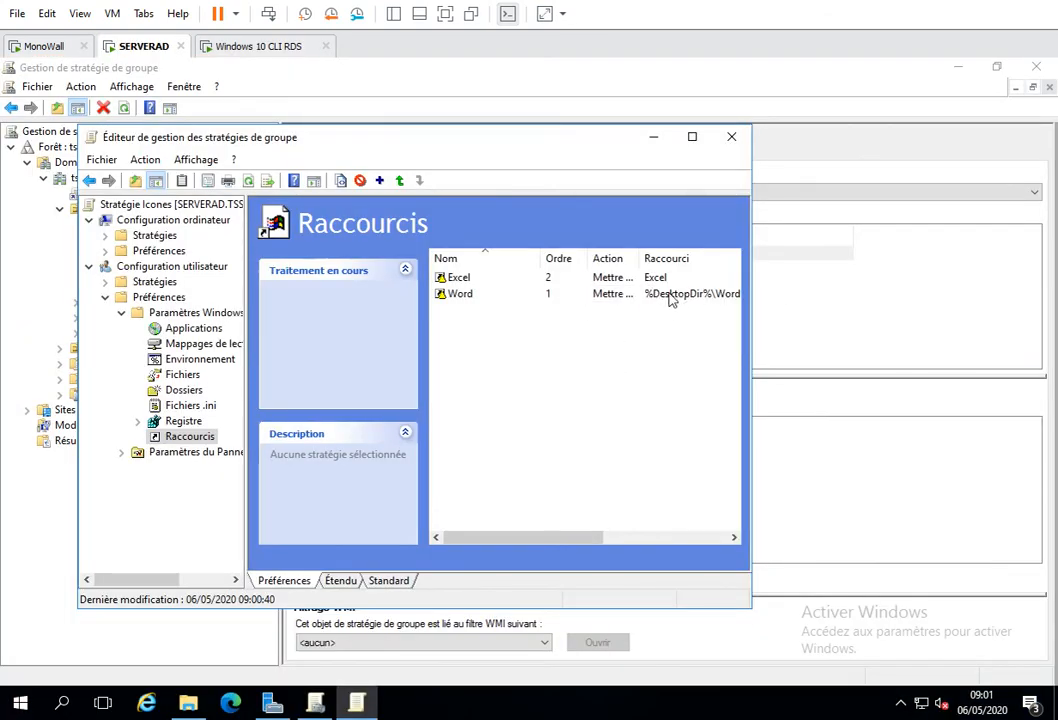
double_click(462, 278)
click(450, 320)
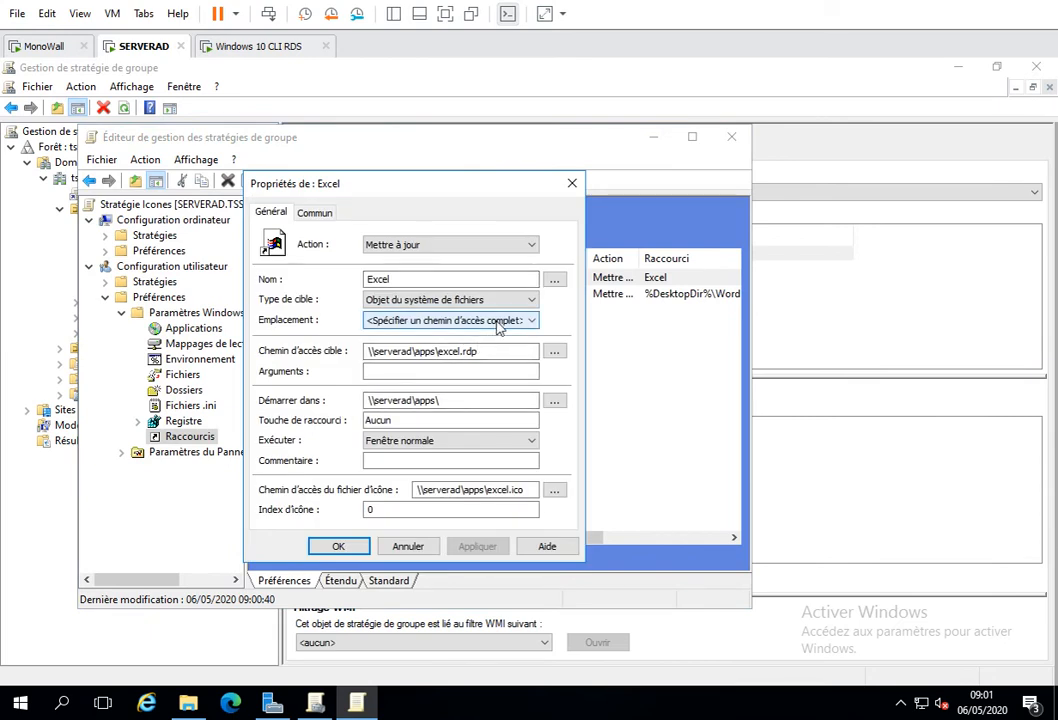
click(530, 347)
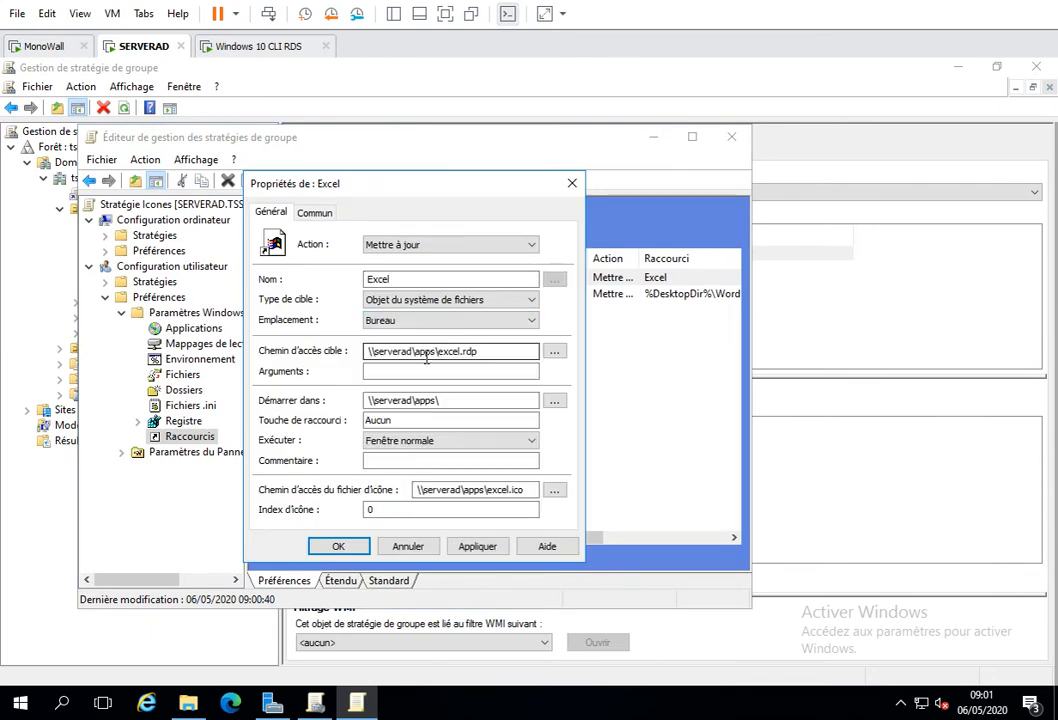
click(477, 546)
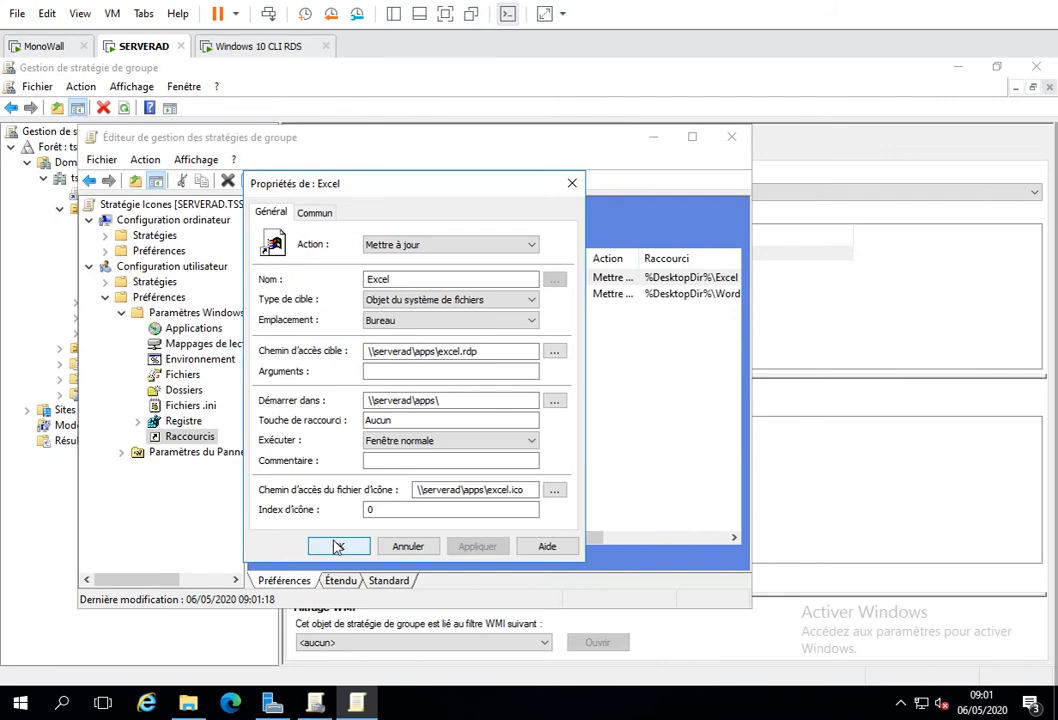
click(338, 546)
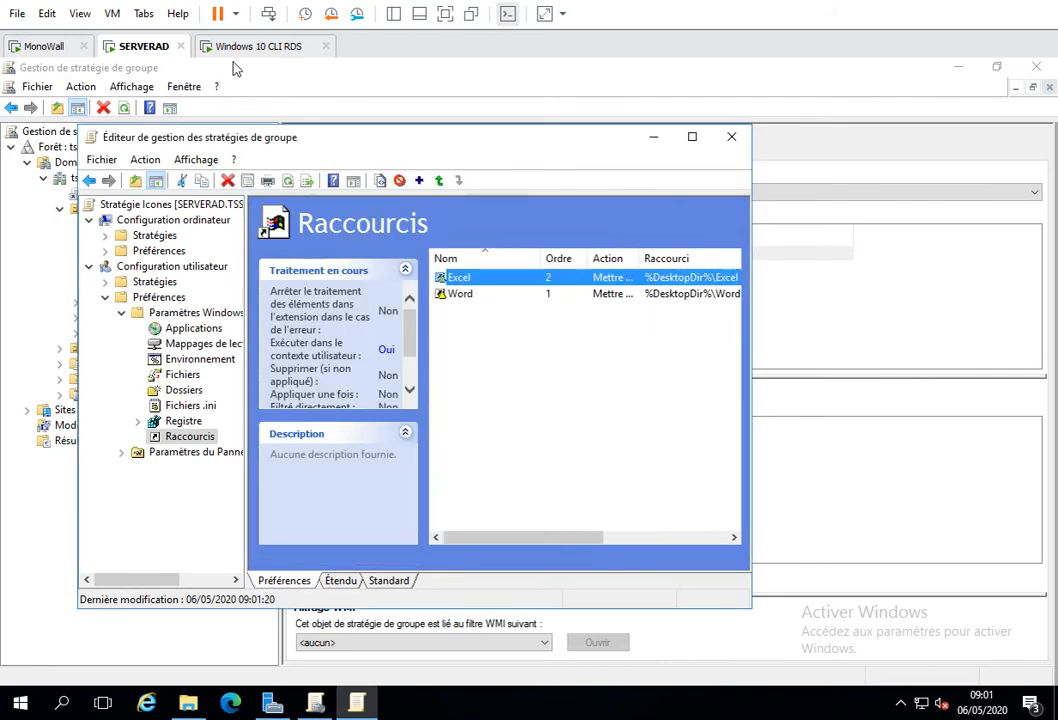
- Run gpupdate again on the Windows 10 CLI RDS machine to apply the corrected Excel shortcut
click(255, 46)
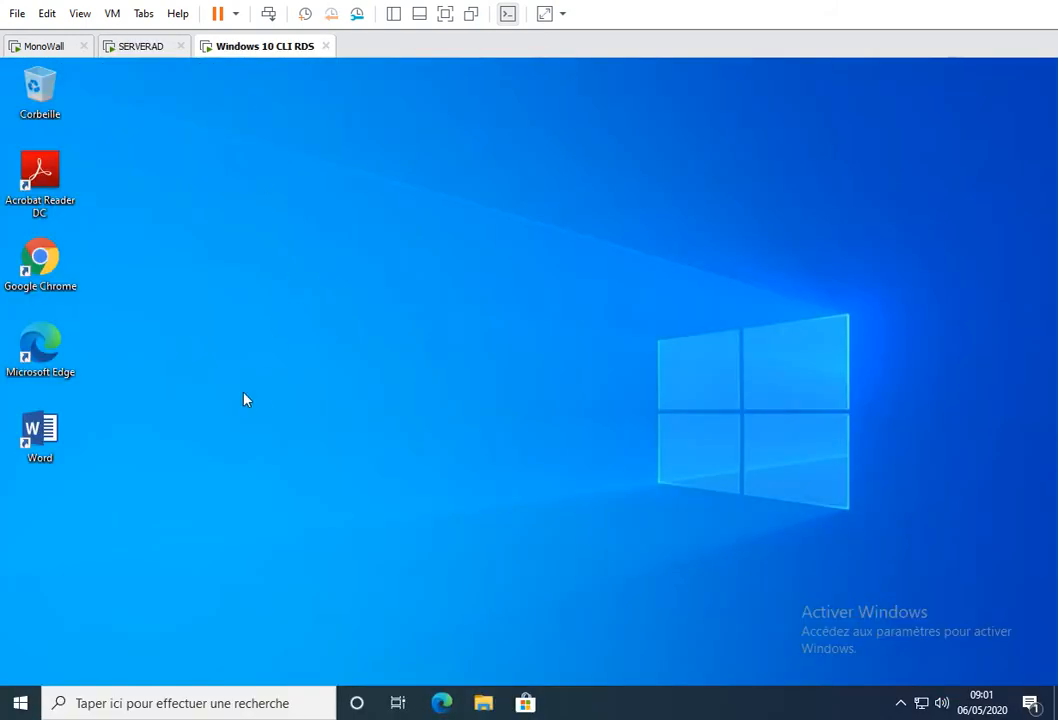
key(super+r)
key(Return)
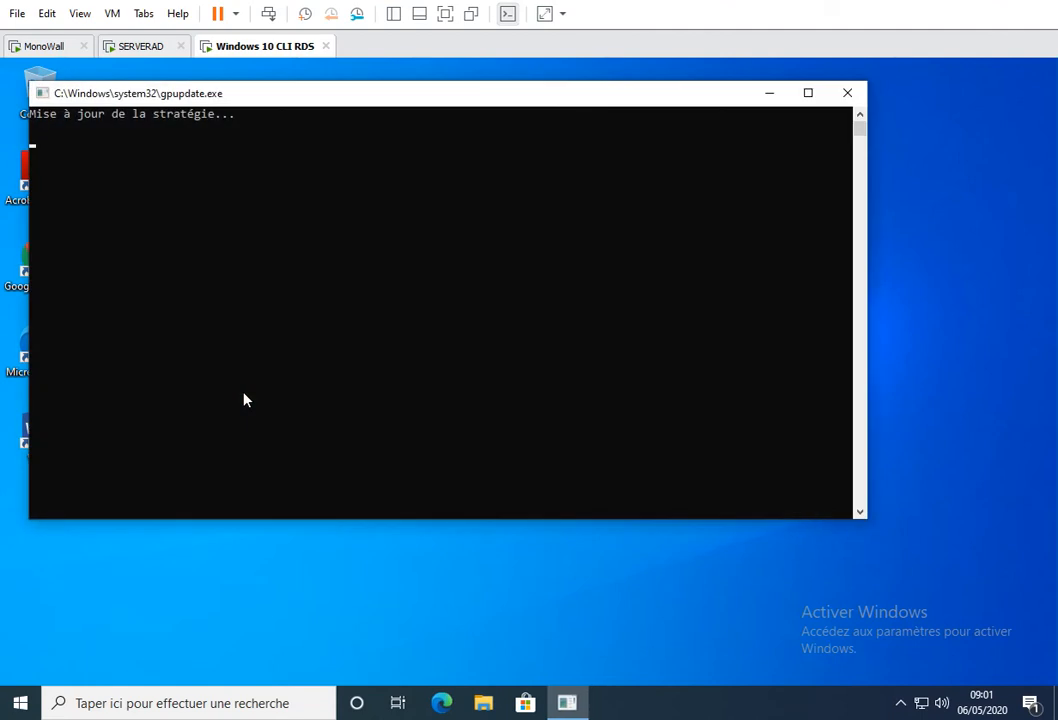
drag(331, 98, 464, 94)
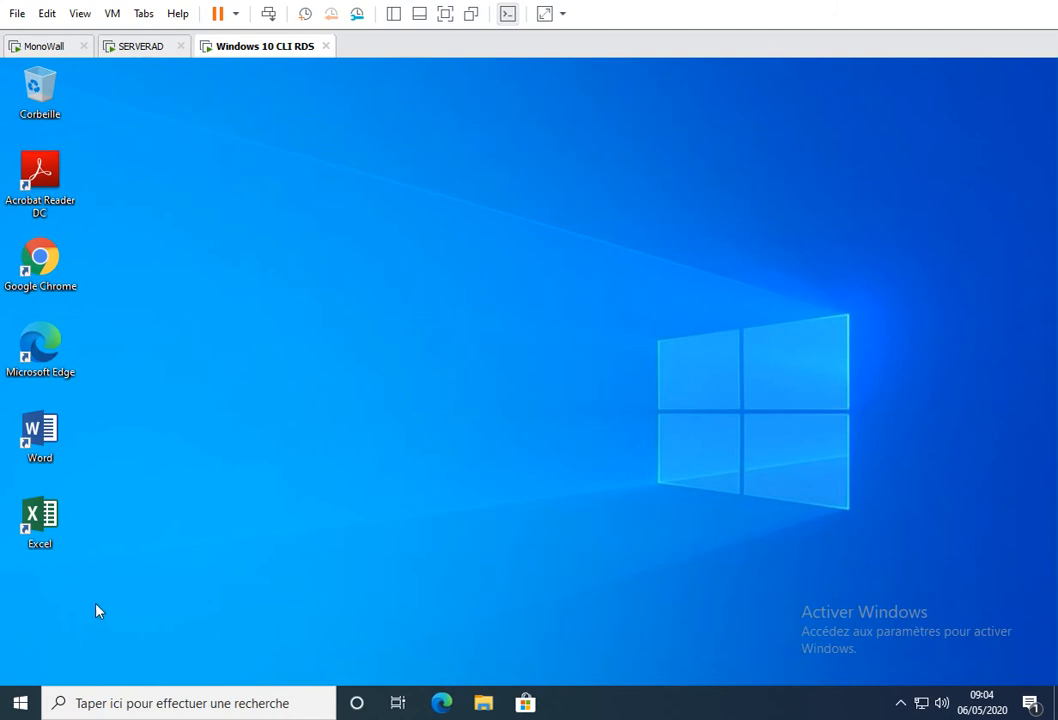
- Refresh the client's group policy with gpupdate to deploy the Access, Outlook, Powerpoint and Publisher shortcuts
key(super+r)
click(120, 651)
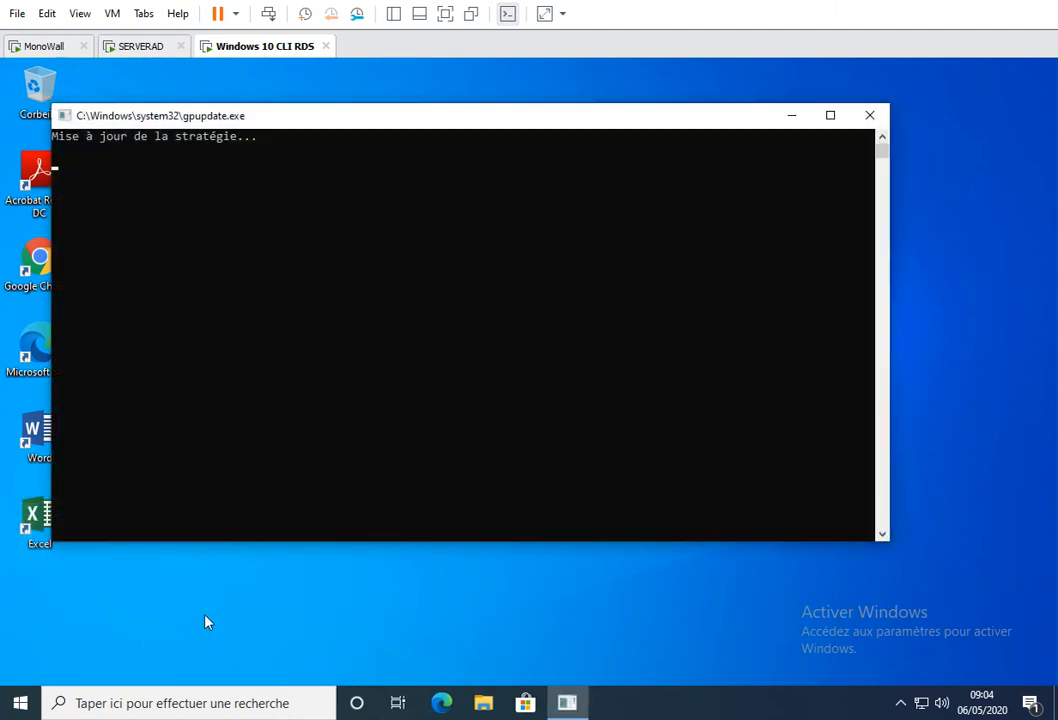
drag(410, 128, 537, 129)
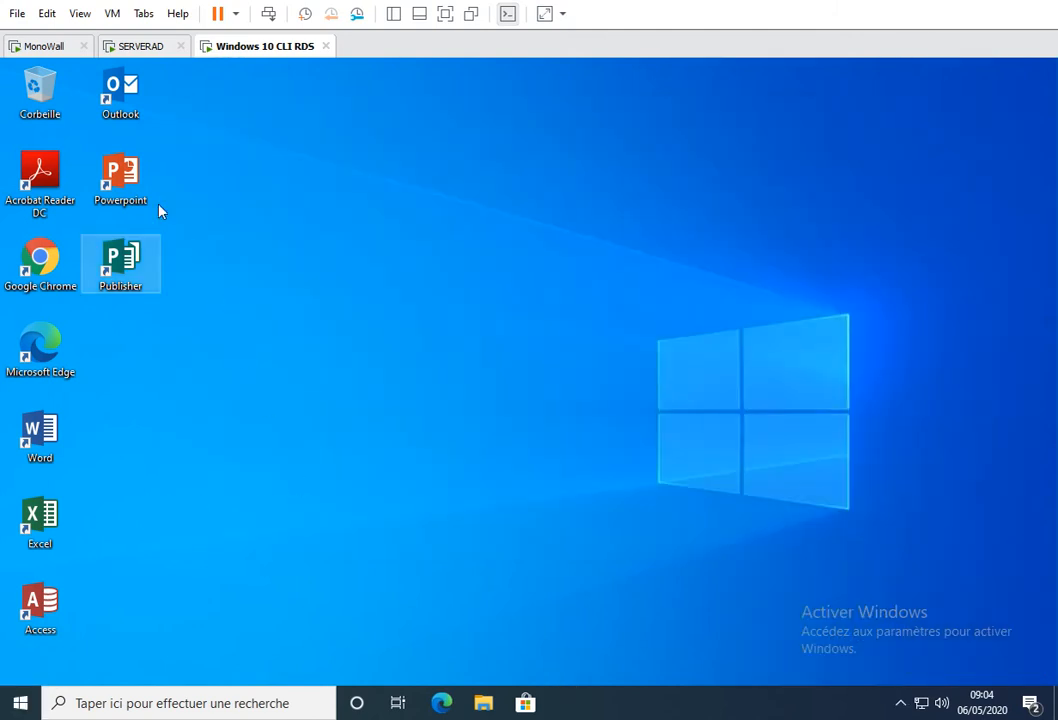
- Test the Publisher desktop shortcut by launching it, choosing the A4 vierge (portrait) template and closing Publisher
double_click(120, 262)
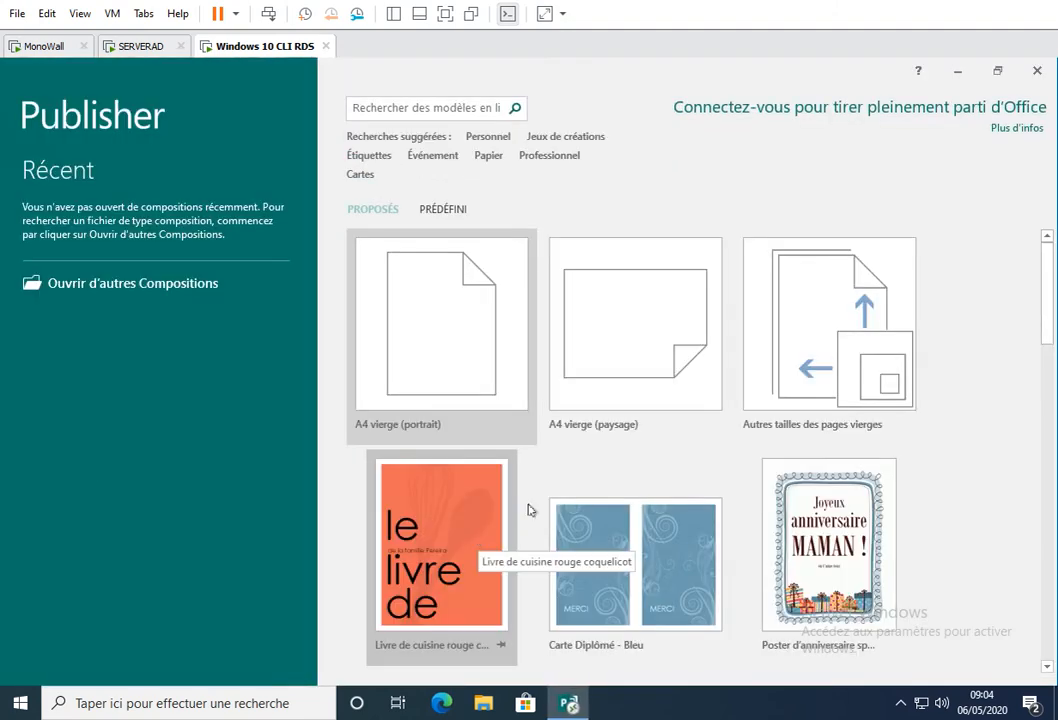
click(448, 380)
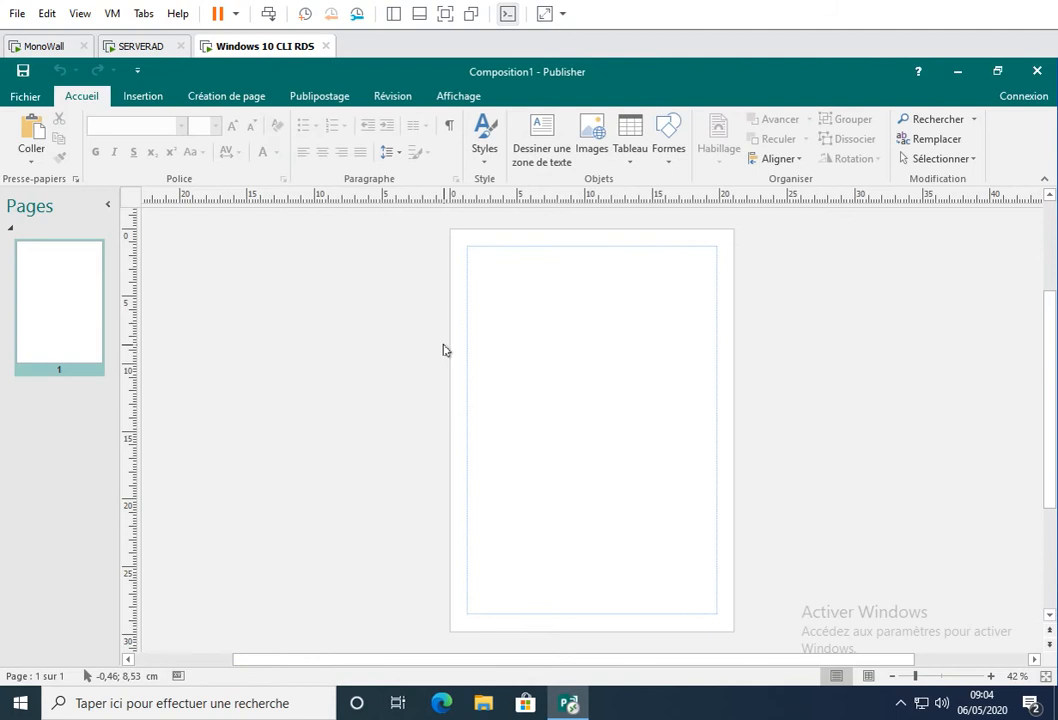
click(1038, 72)
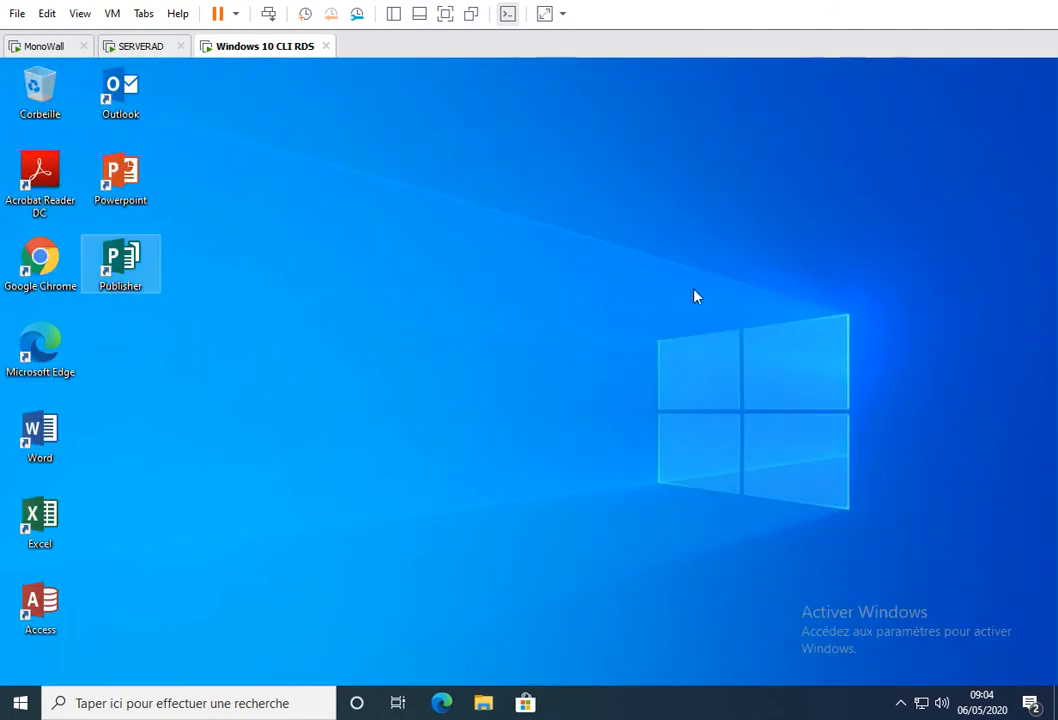
- Test the Excel desktop shortcut by launching the RemoteApp and closing its start screen
double_click(38, 522)
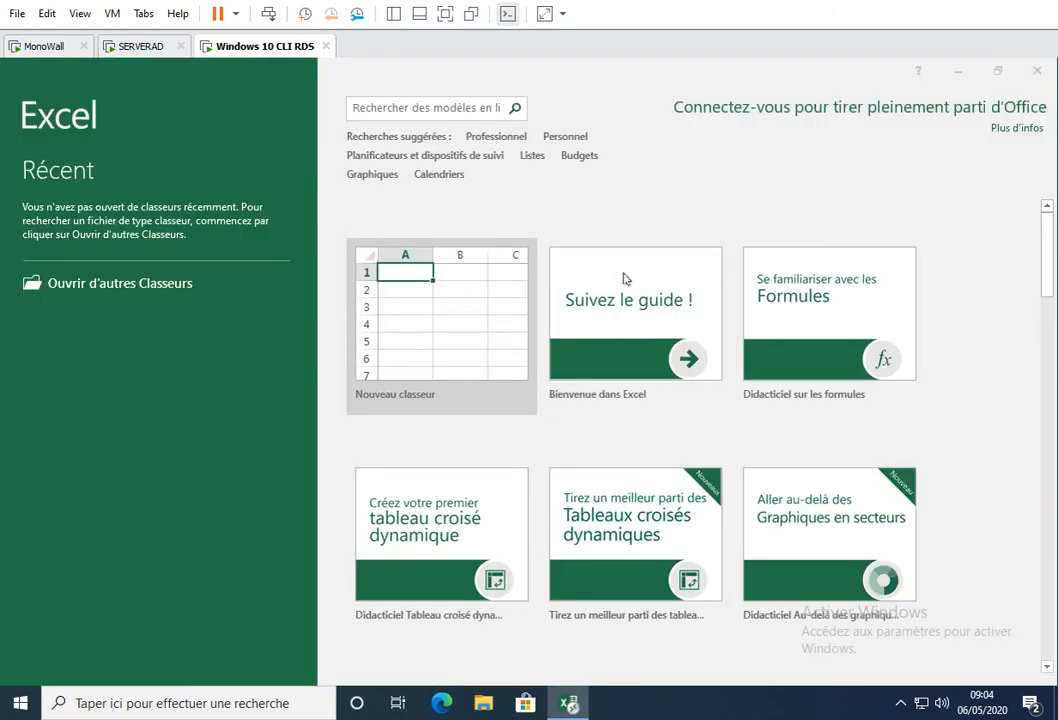
click(1037, 70)
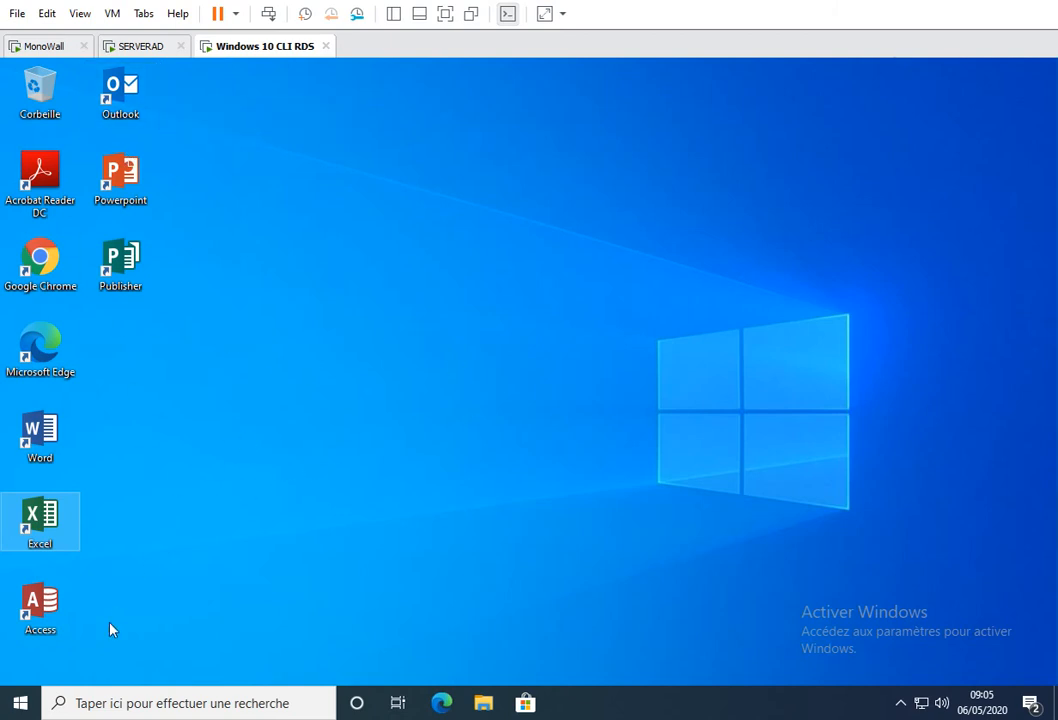
- Switch the Windows 10 client to another domain user, entering that user's name and account password, and dismiss the default-app notification
click(20, 703)
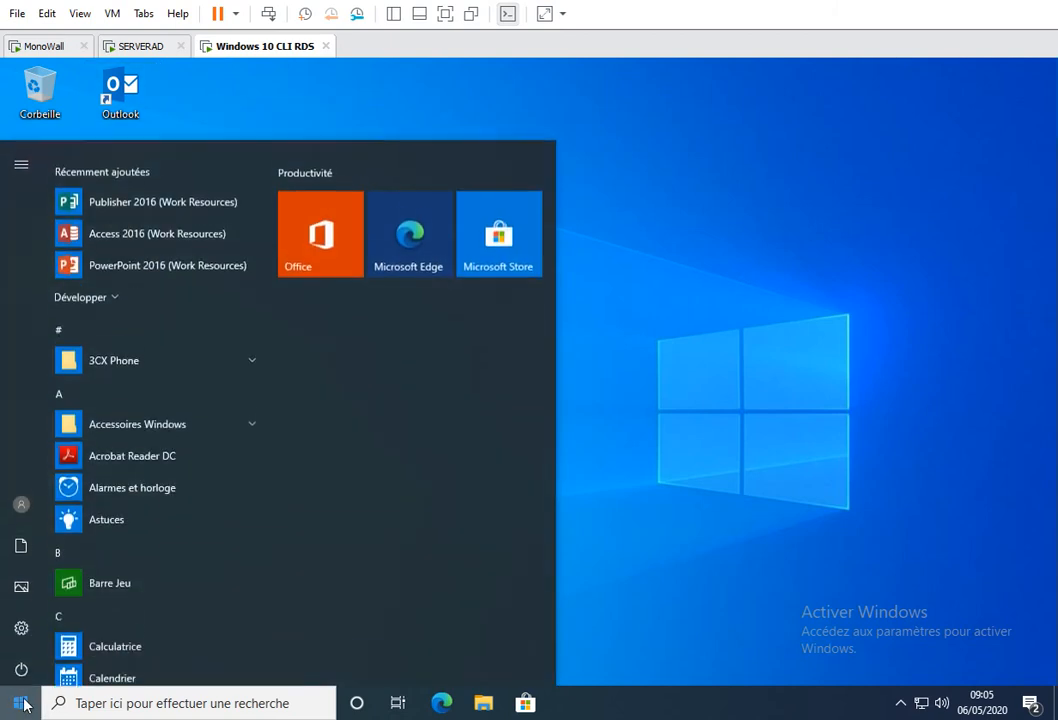
click(16, 497)
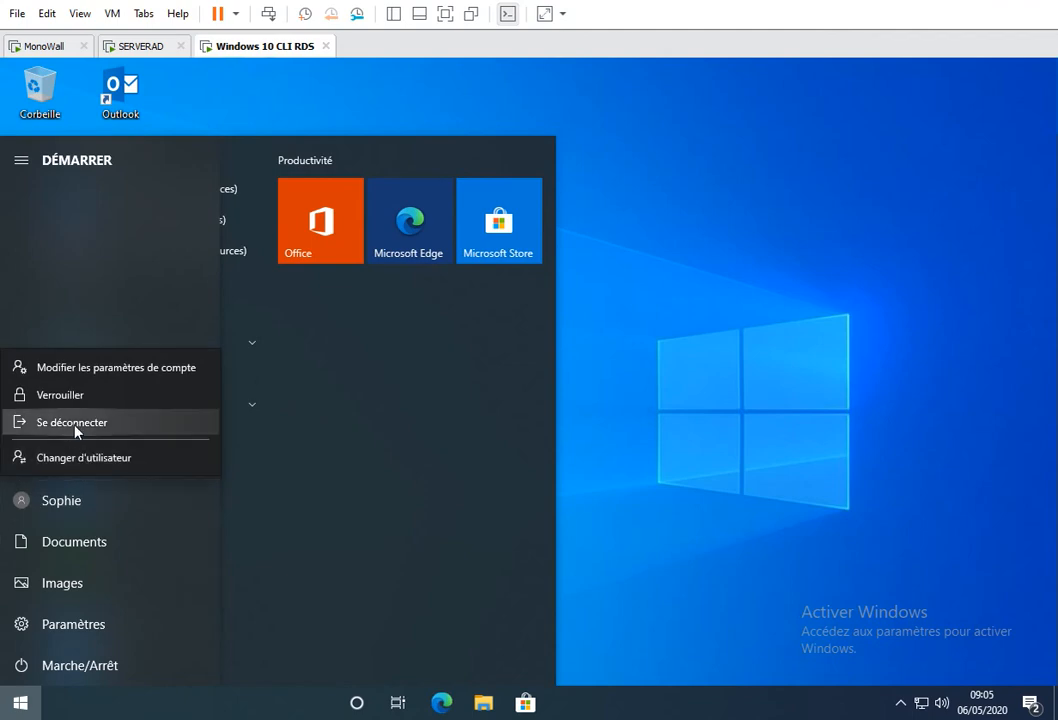
click(73, 461)
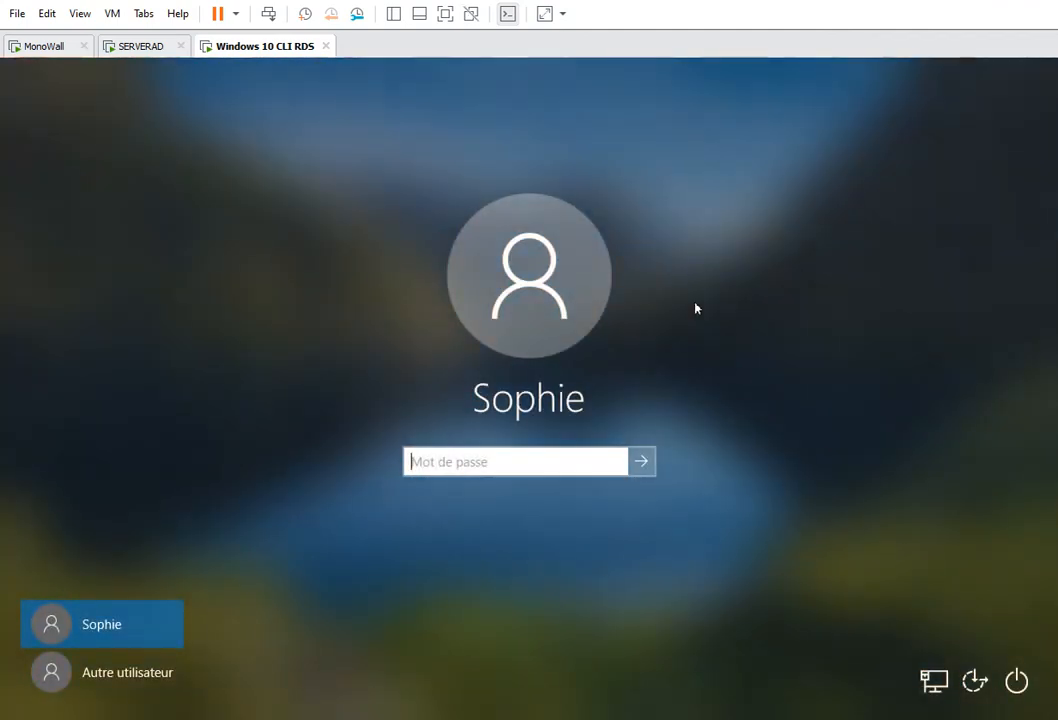
click(88, 681)
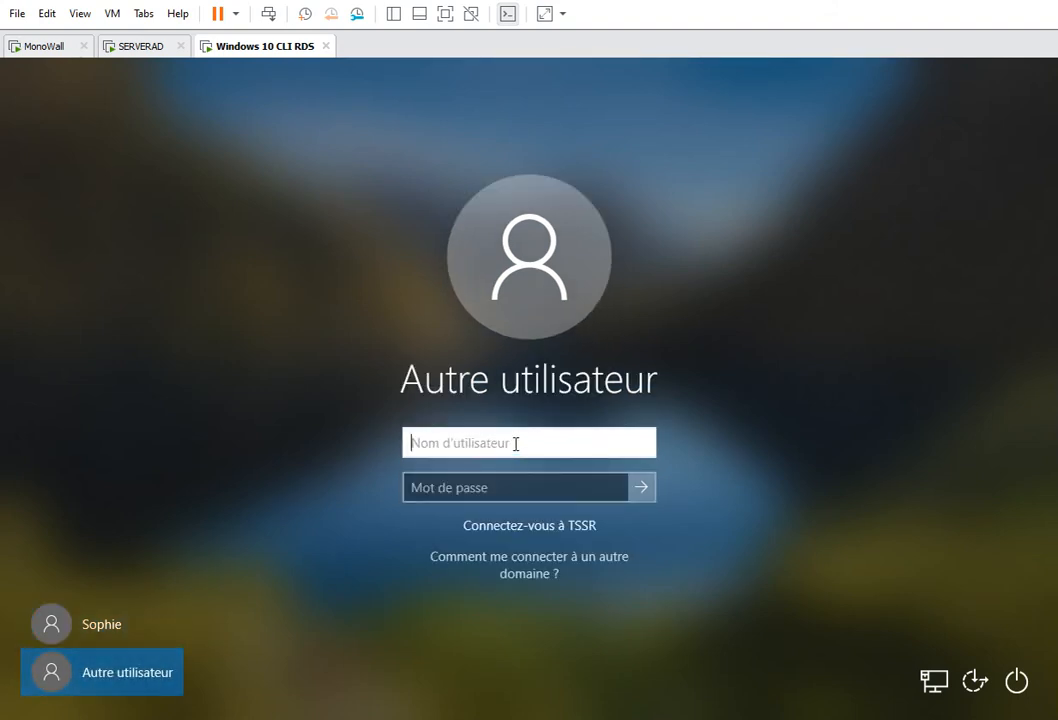
text(jean)
key(Tab)
text(*******)
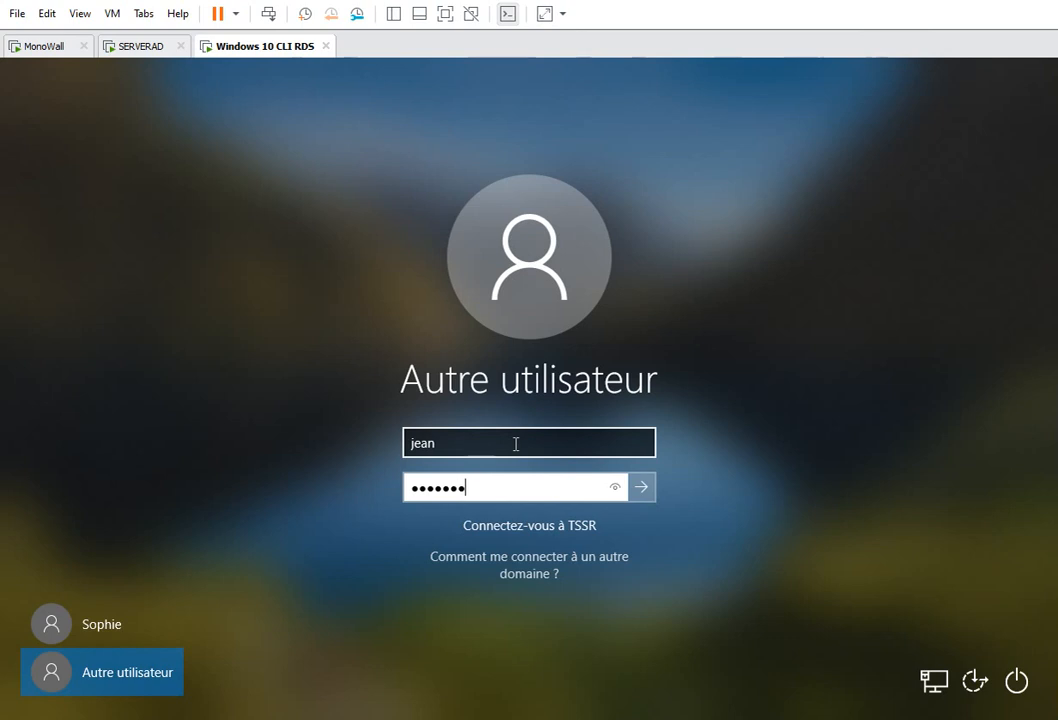
key(Return)
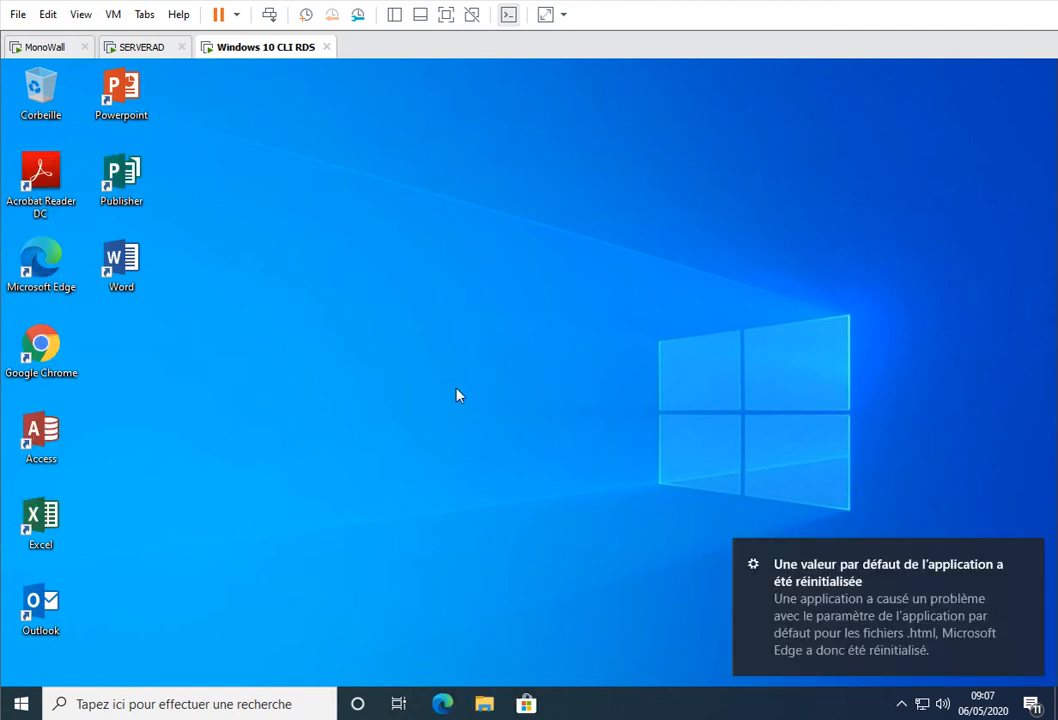
click(1030, 557)
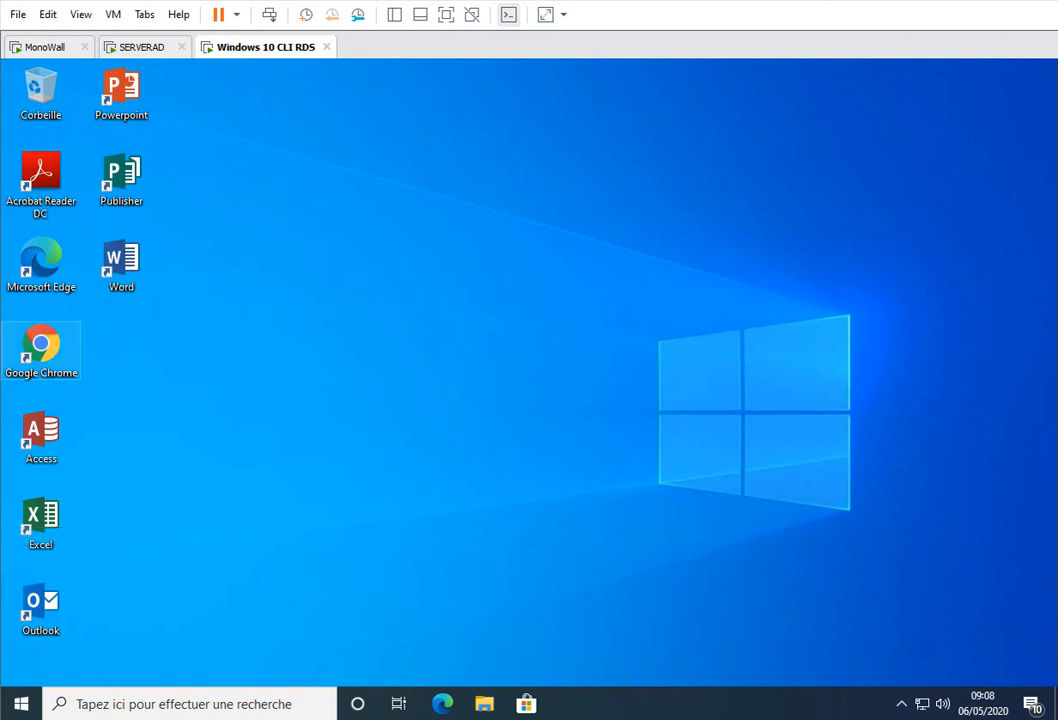
- Launch Word from its desktop shortcut, trust the RemoteApp publisher without further prompts, open a blank document, and close Word
double_click(123, 258)
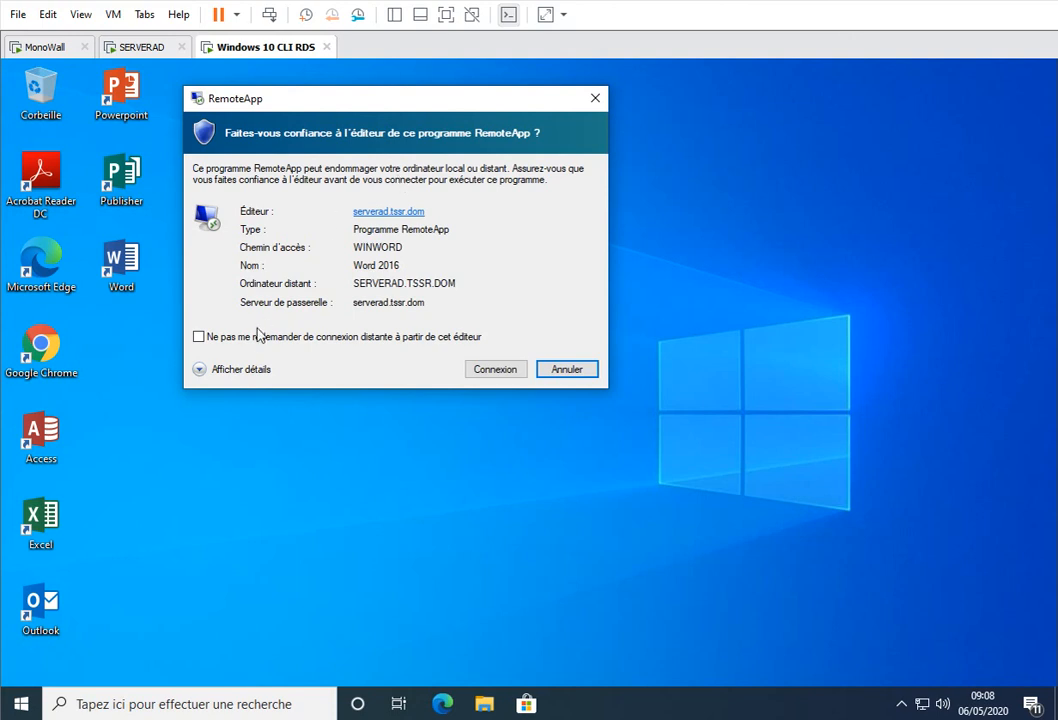
click(202, 336)
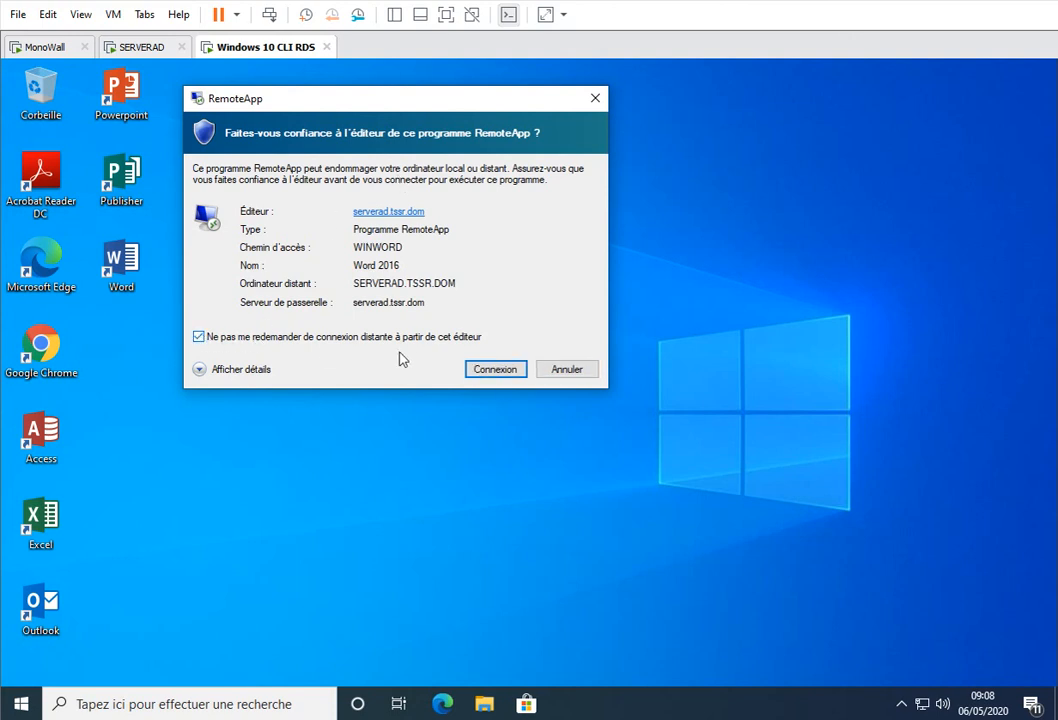
click(490, 371)
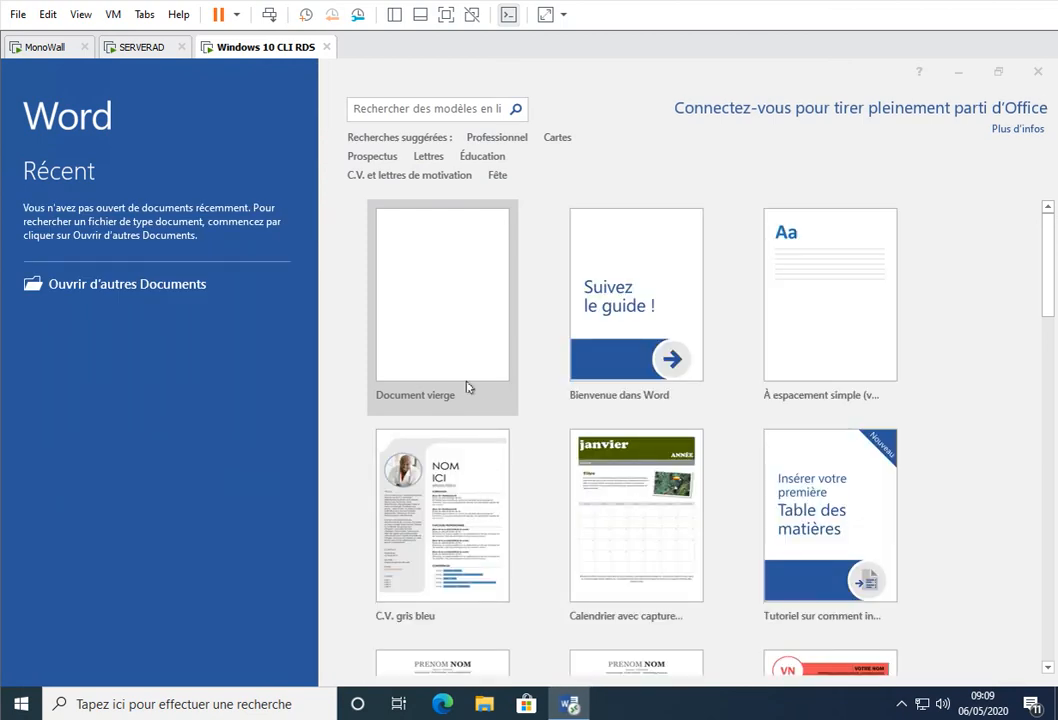
click(465, 318)
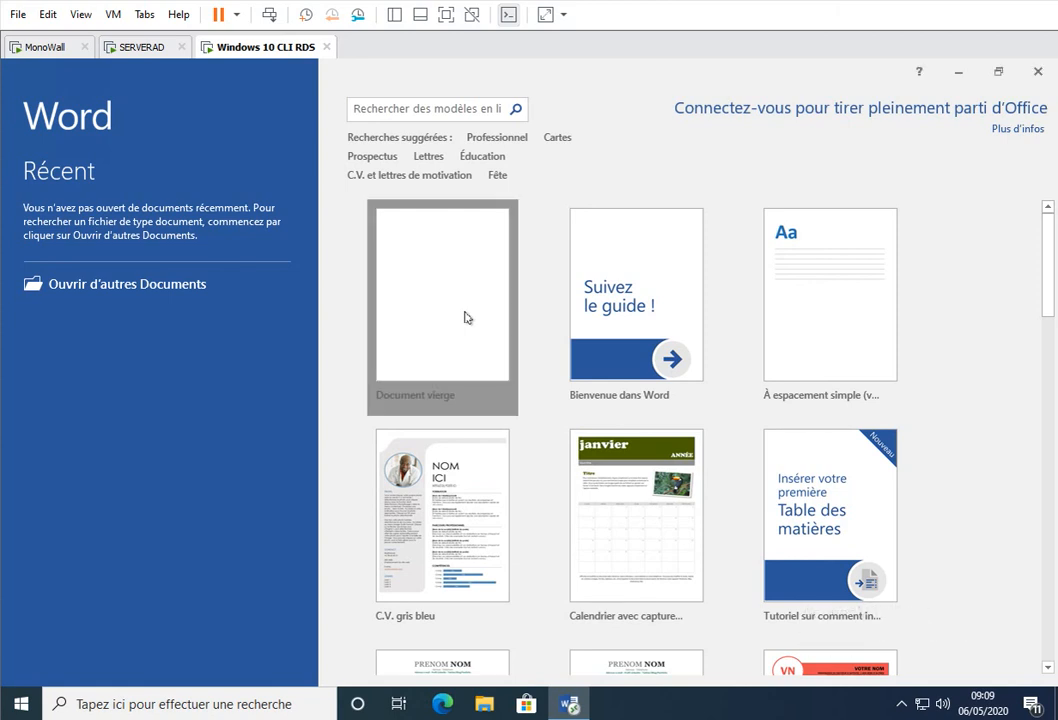
click(1038, 72)
click(532, 414)
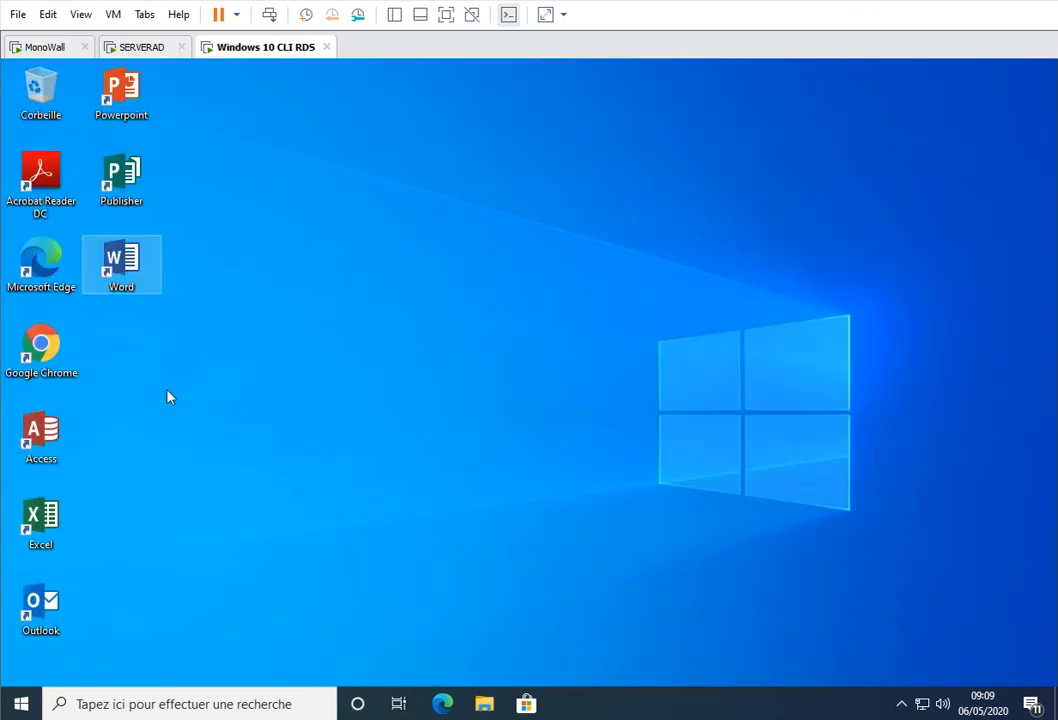
- Test the Excel and Access desktop shortcuts by launching and closing each one, also closing the stray Paramètres window
double_click(53, 530)
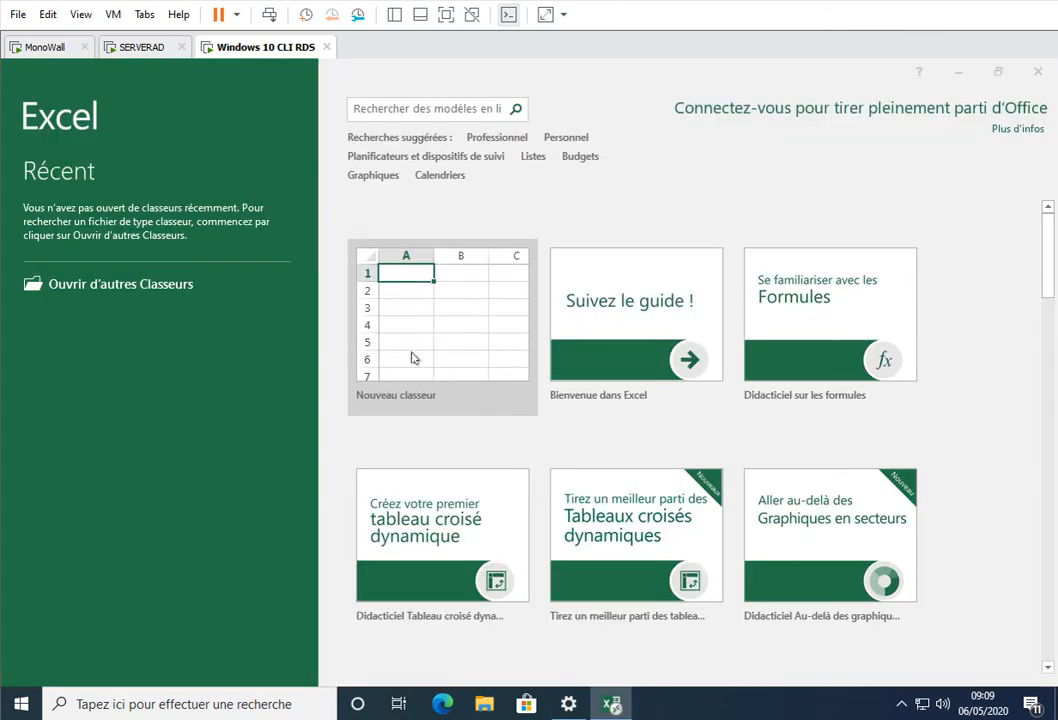
click(1039, 76)
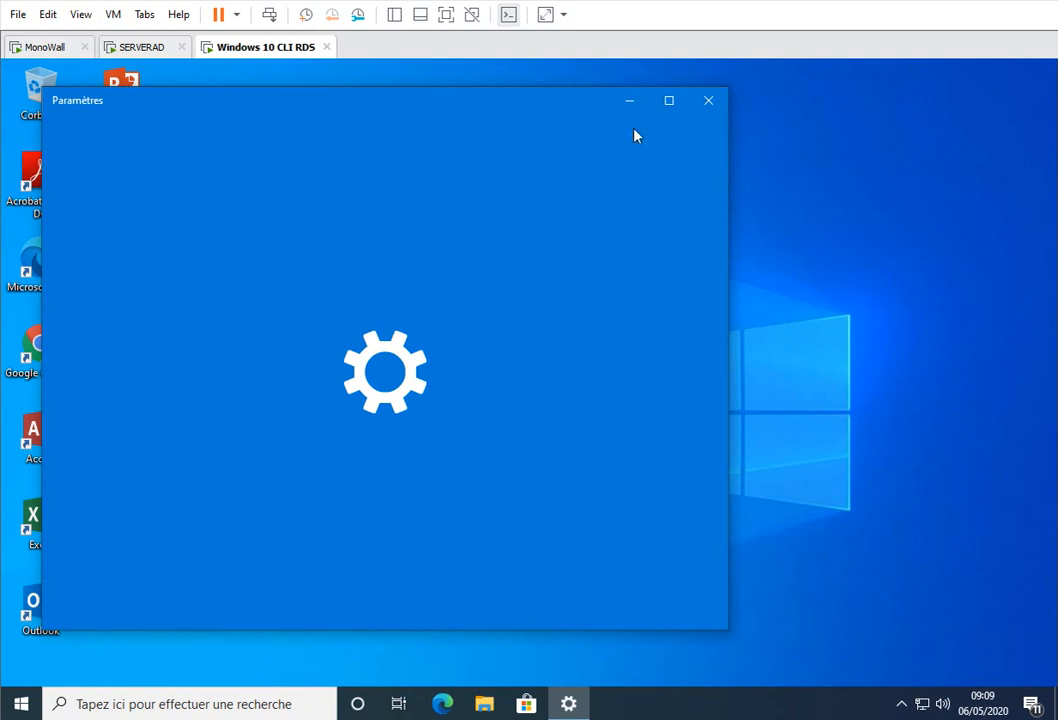
click(708, 100)
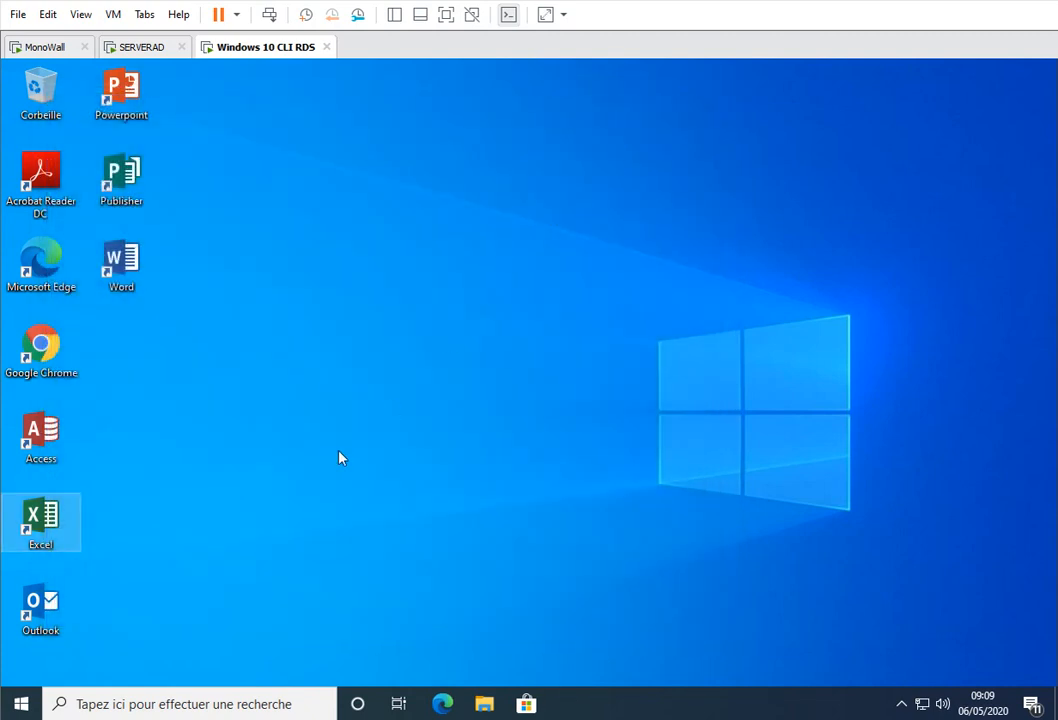
double_click(41, 435)
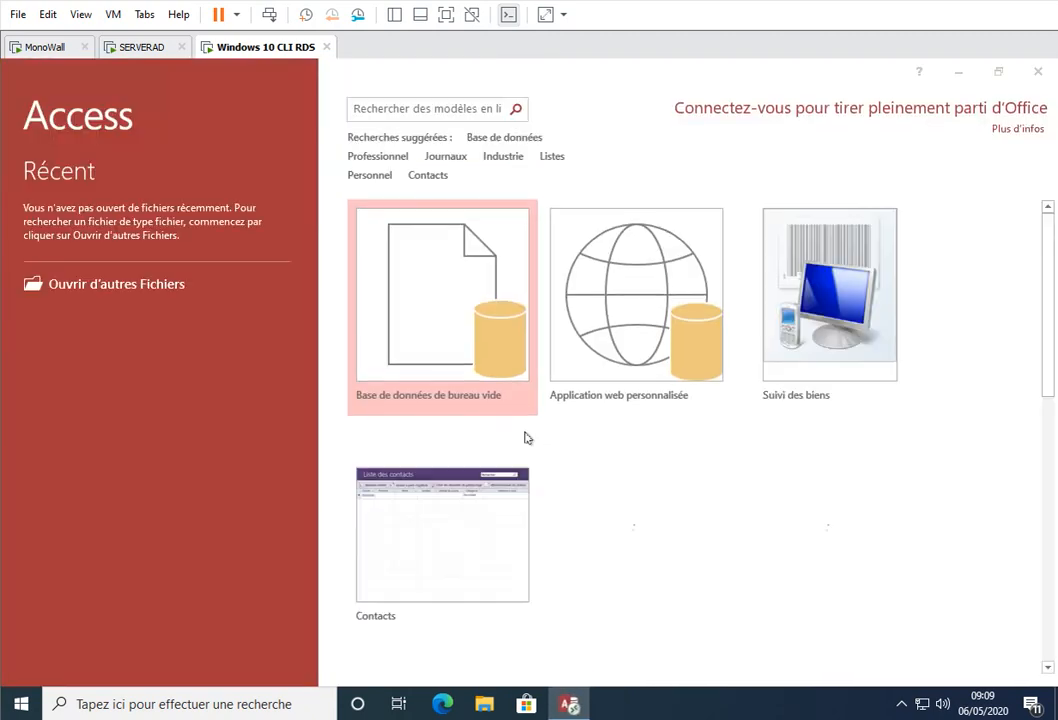
click(1036, 73)
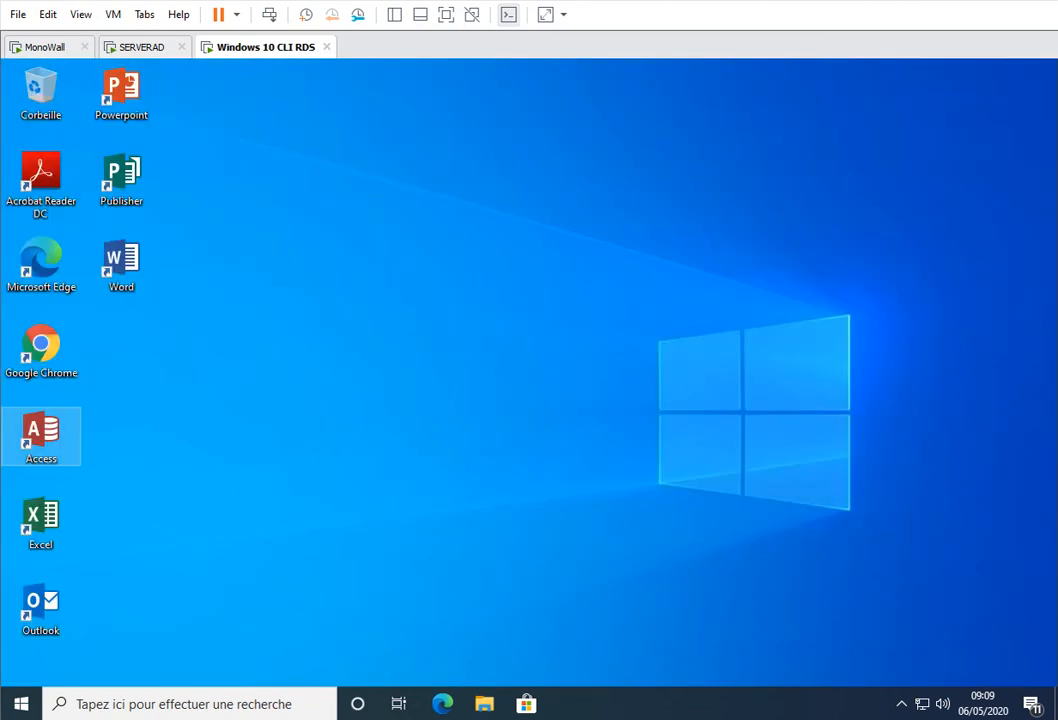